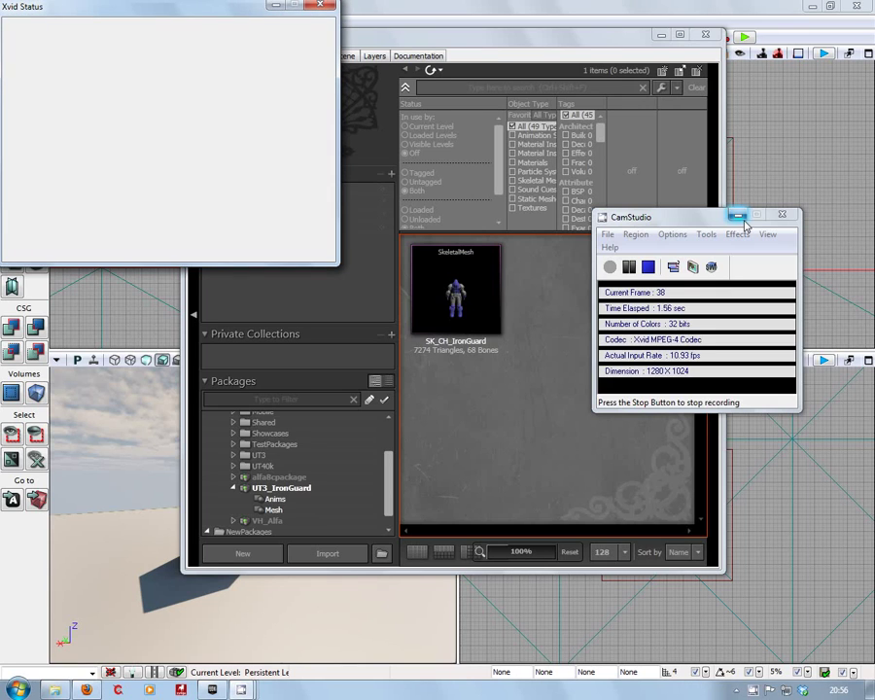
- Clear the recorder windows, then preview and orbit SK_CH_IronGuard in the AnimSet Editor before closing it
left_click(741, 218)
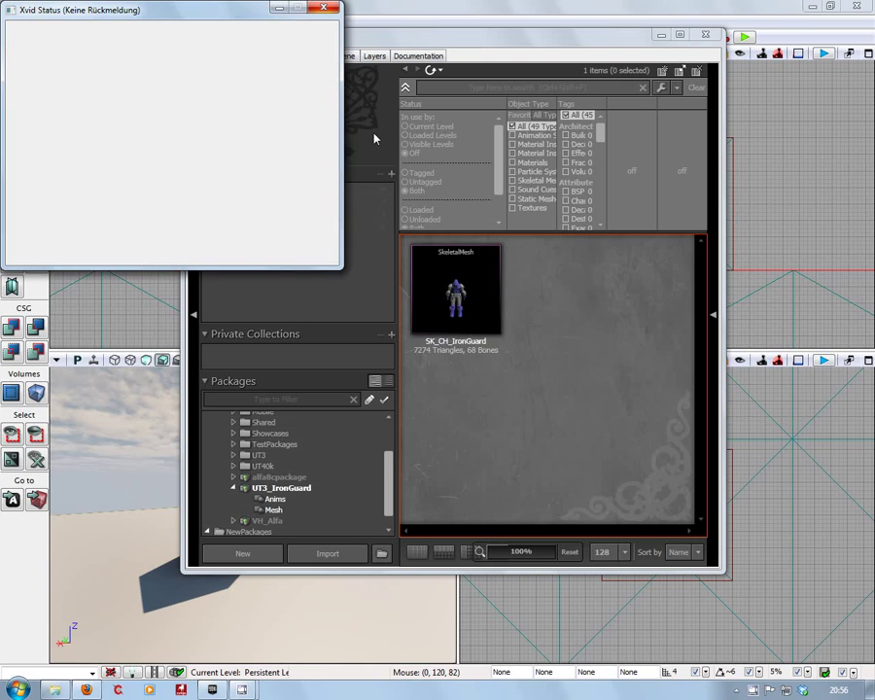
left_click(277, 7)
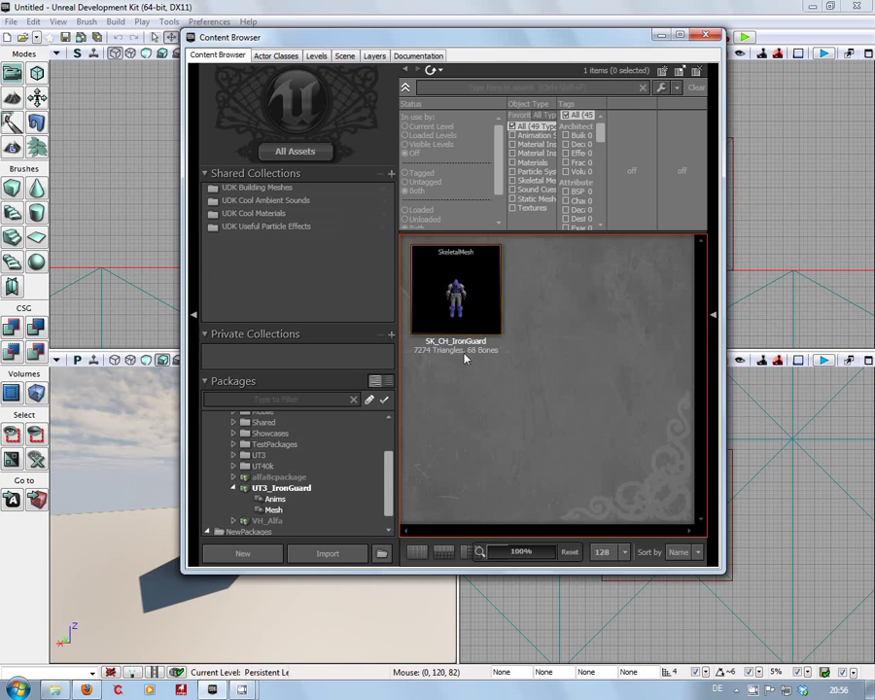
mouse_move(450, 317)
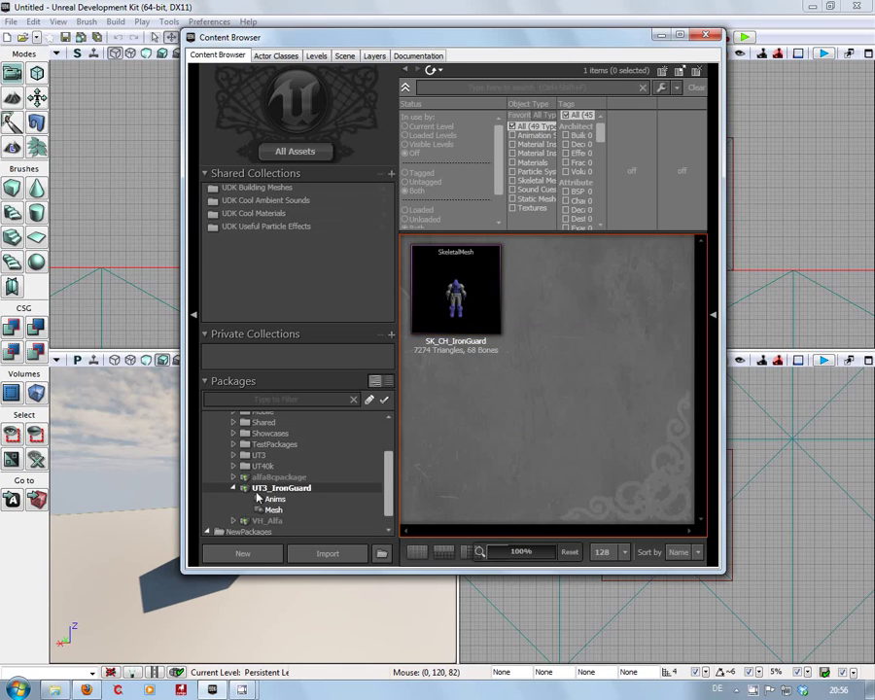
double_click(463, 309)
left_click_drag(463, 385, 813, 218)
left_click(825, 161)
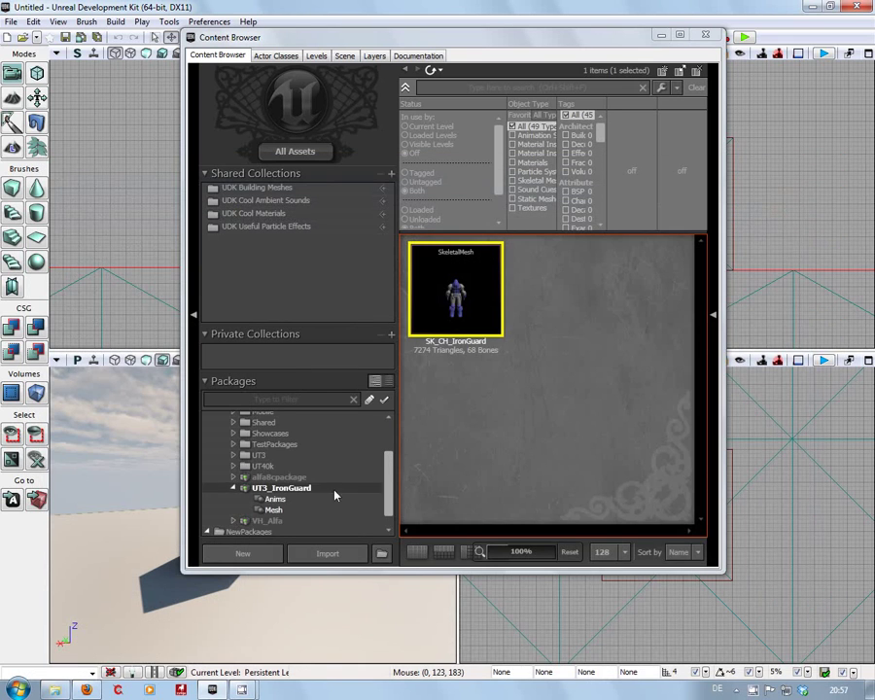
- Start a Content Browser import and browse to the D:\Blender\UT3_IronGuard folder
left_click(314, 552)
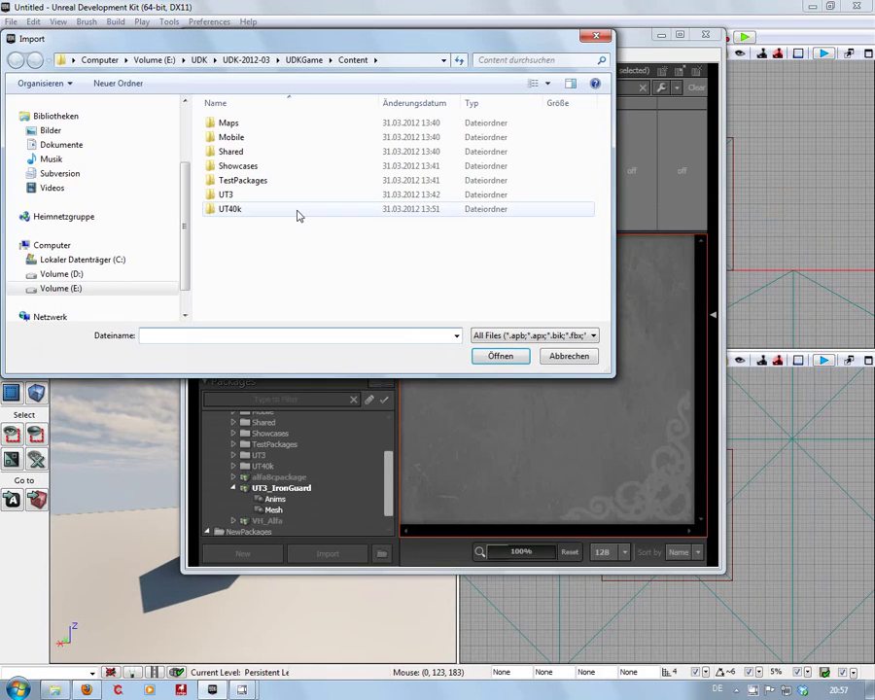
left_click(26, 275)
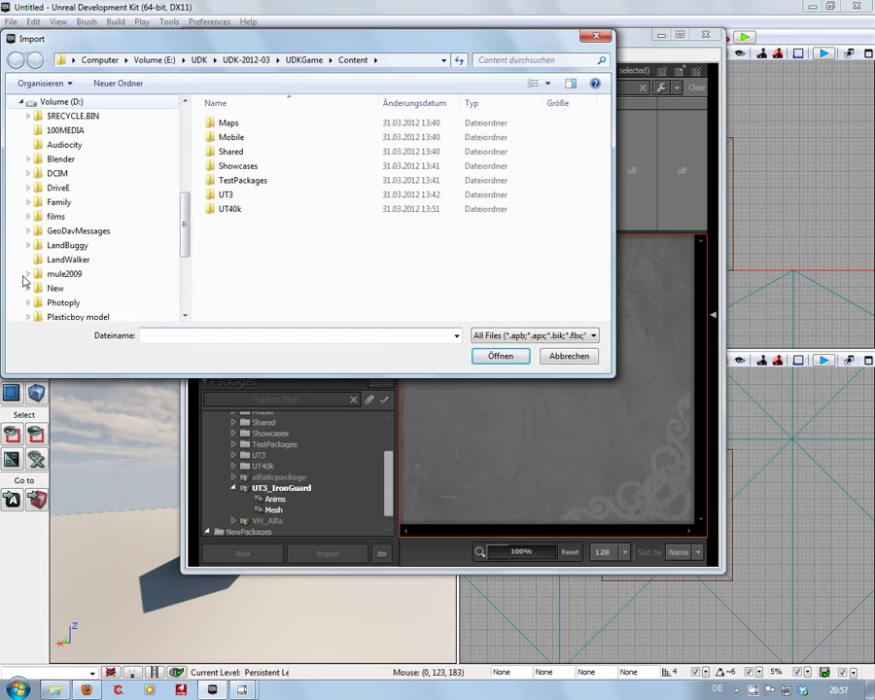
left_click(28, 159)
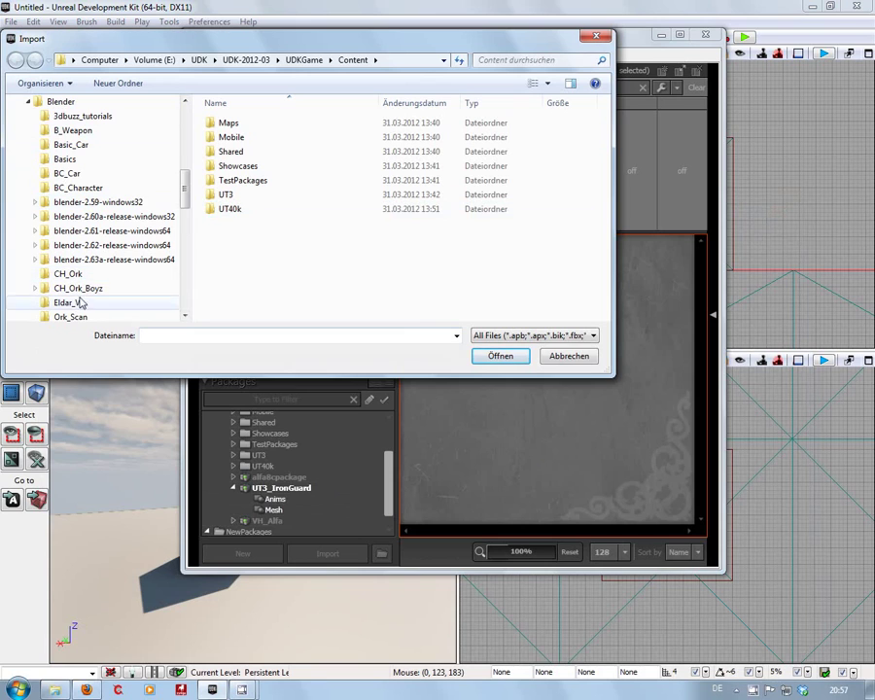
scroll(130, 143, "down", 3)
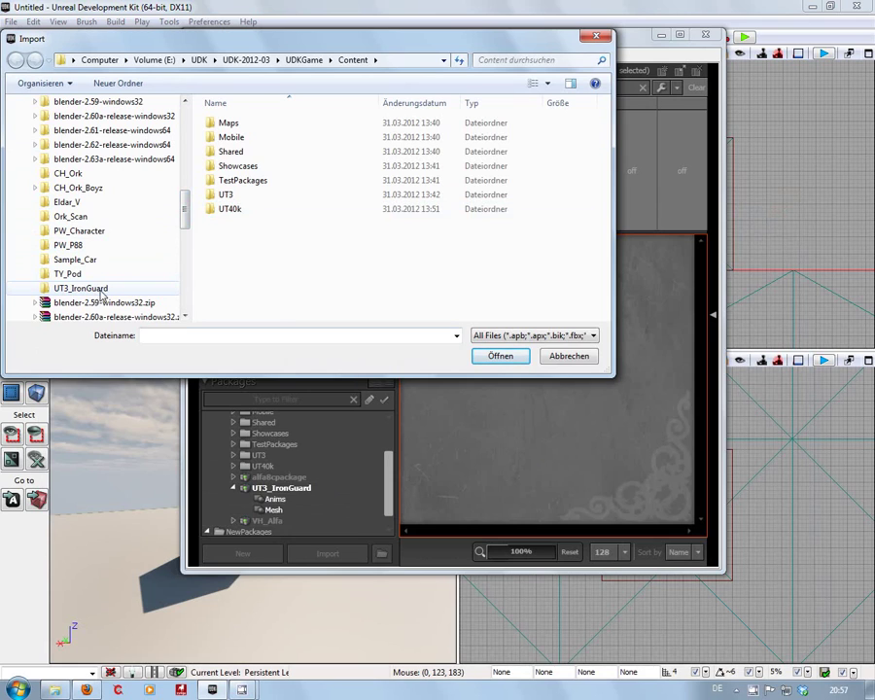
left_click(95, 294)
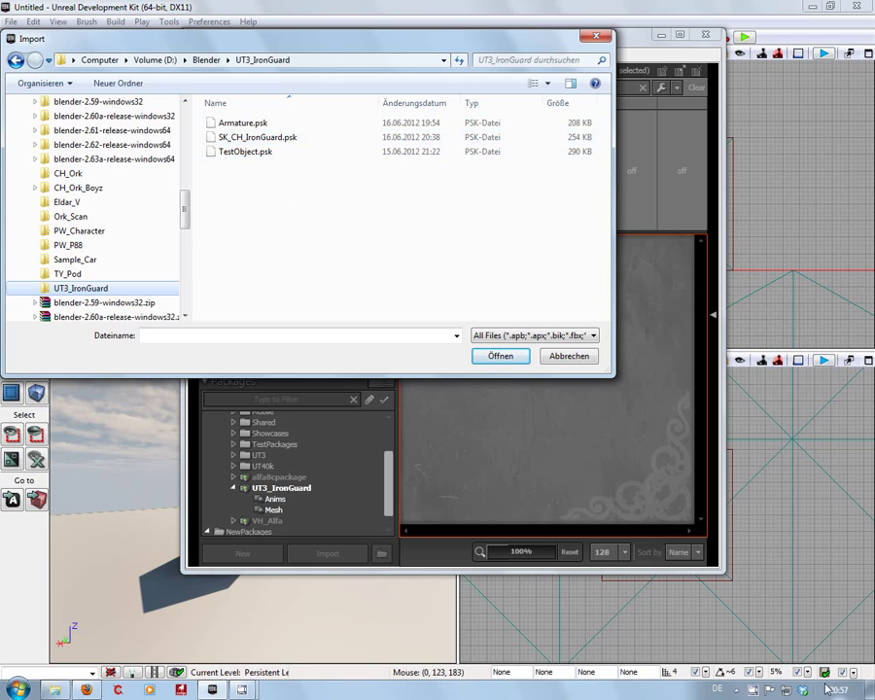
- Import SK_CH_IronGuard.psk with the default options as a 68-bone skeletal mesh
mouse_move(838, 692)
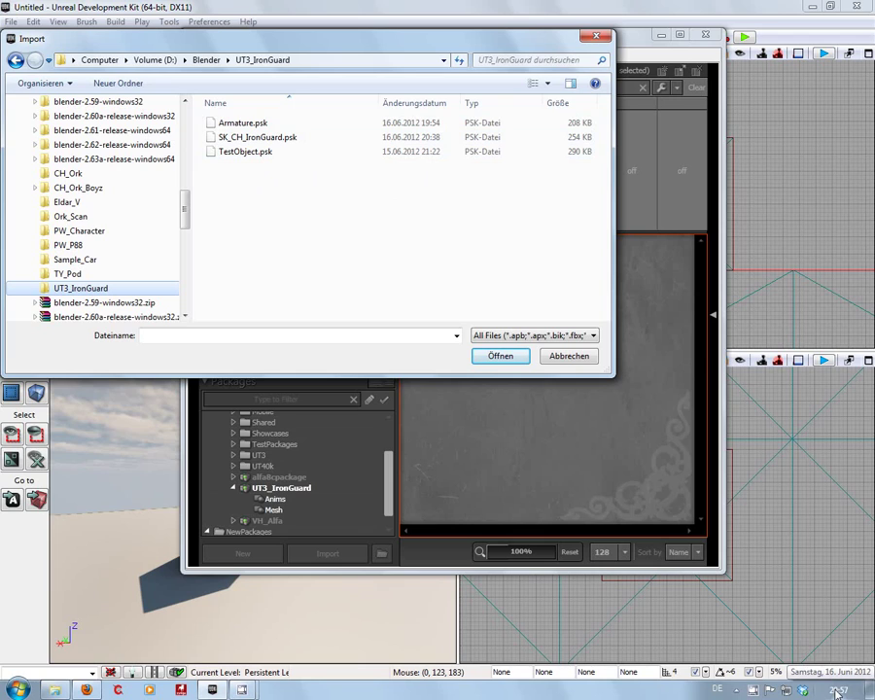
left_click(402, 137)
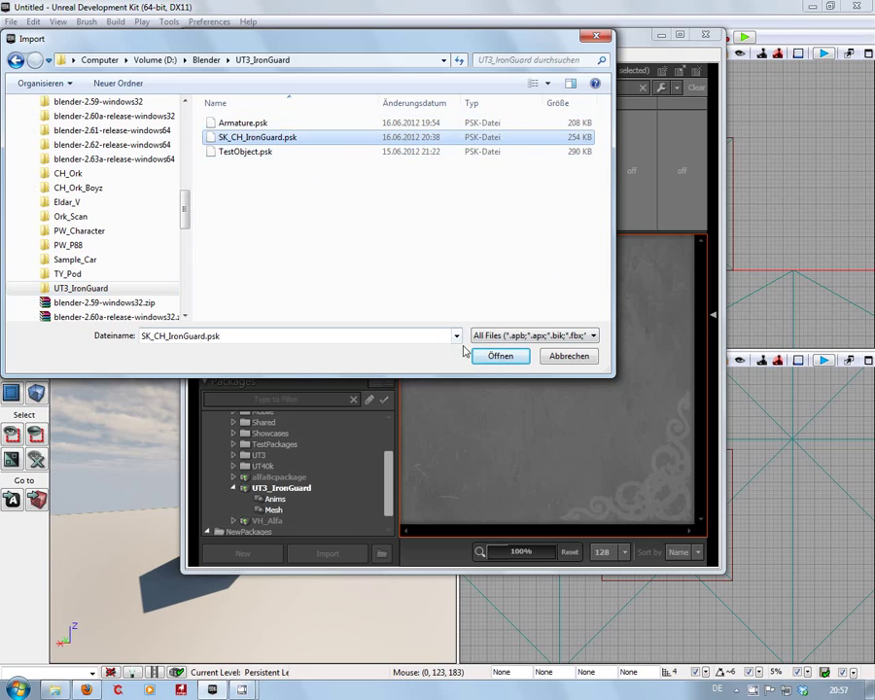
left_click(496, 356)
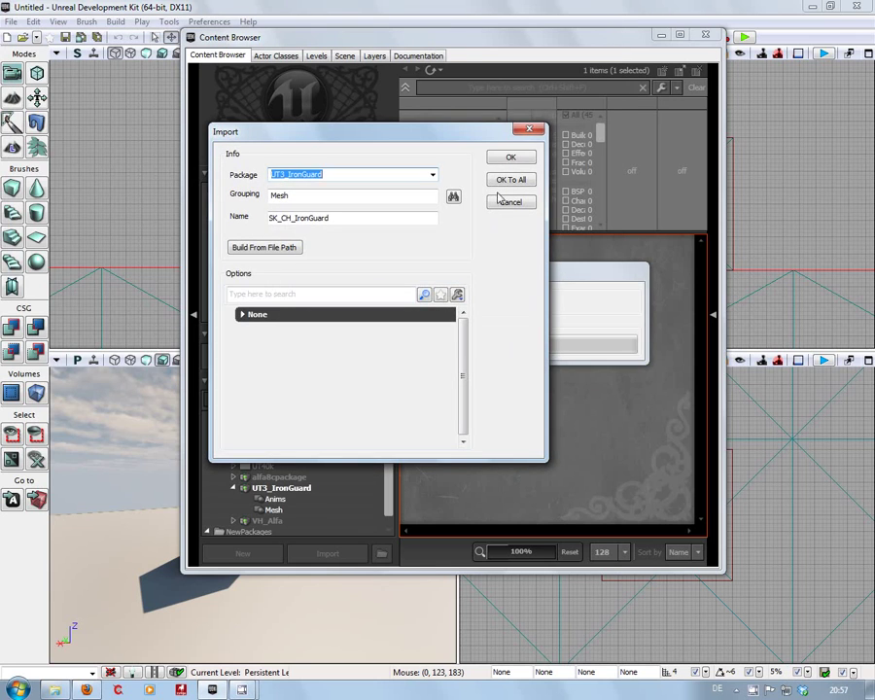
left_click(510, 157)
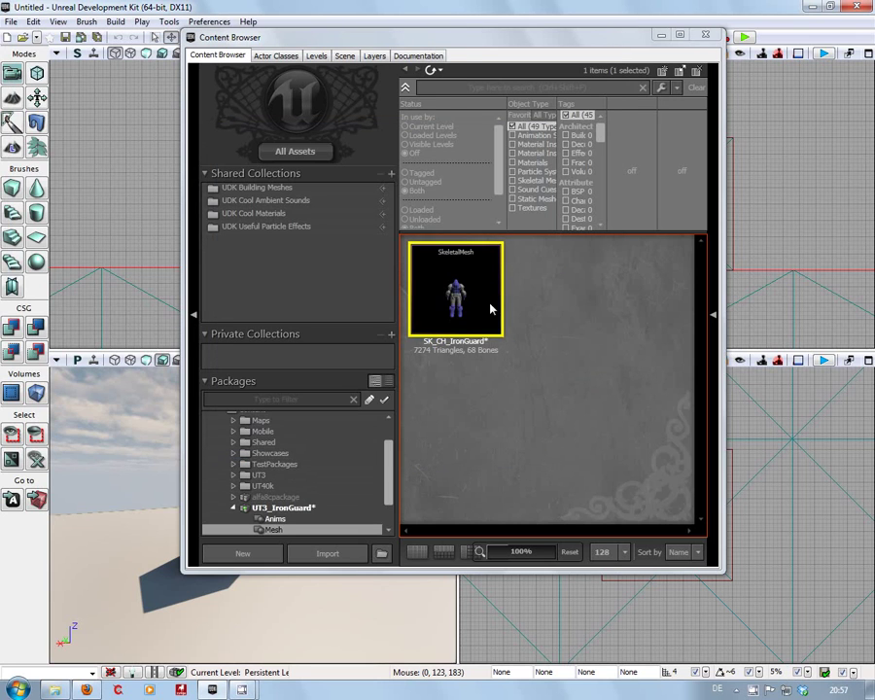
- Open SK_CH_IronGuard in the AnimSet Editor and set its mesh Origin Z to -51
double_click(491, 309)
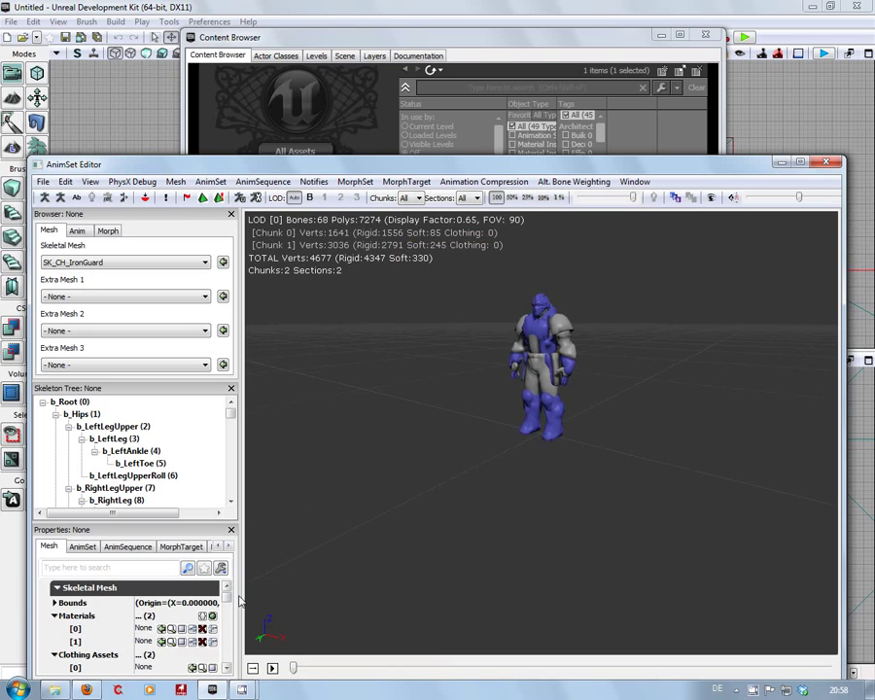
mouse_move(227, 593)
left_mouse_down()
mouse_move(224, 632)
mouse_move(224, 587)
left_mouse_up()
left_click_drag(225, 594, 229, 615)
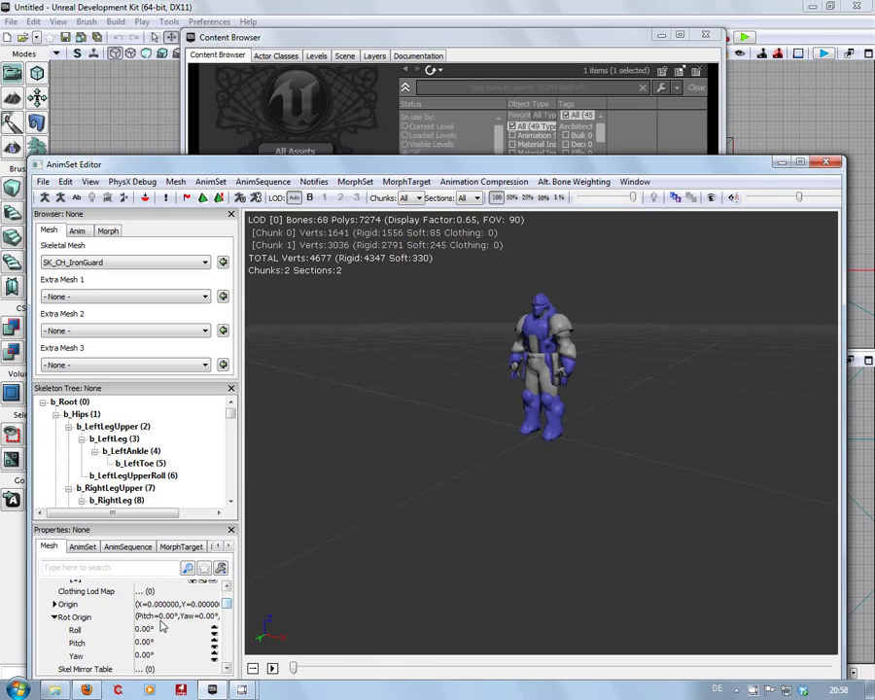
scroll(226, 610, "down", 2)
scroll(227, 610, "down", 2)
scroll(227, 609, "up", 4)
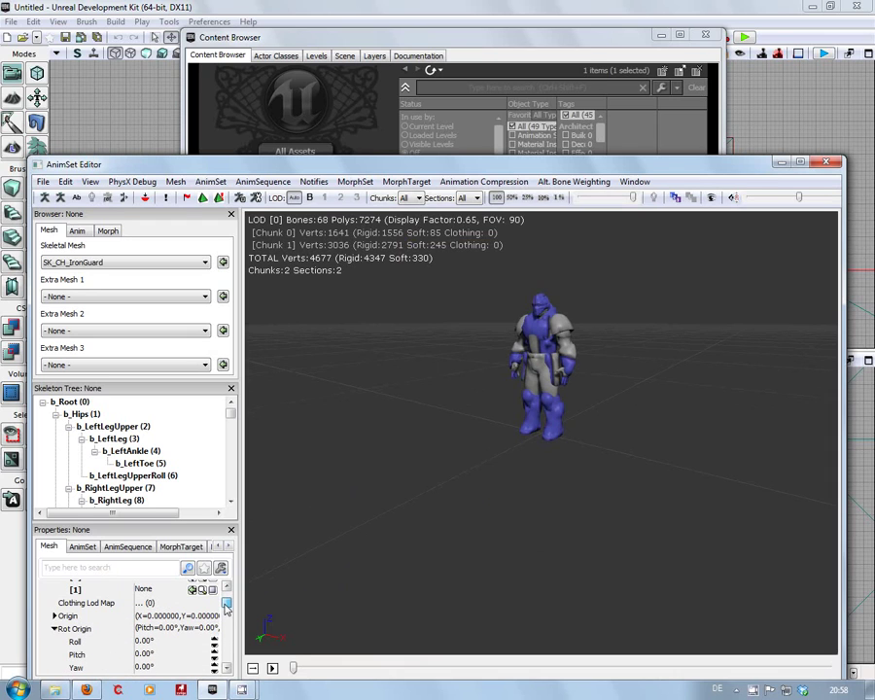
left_click(55, 615)
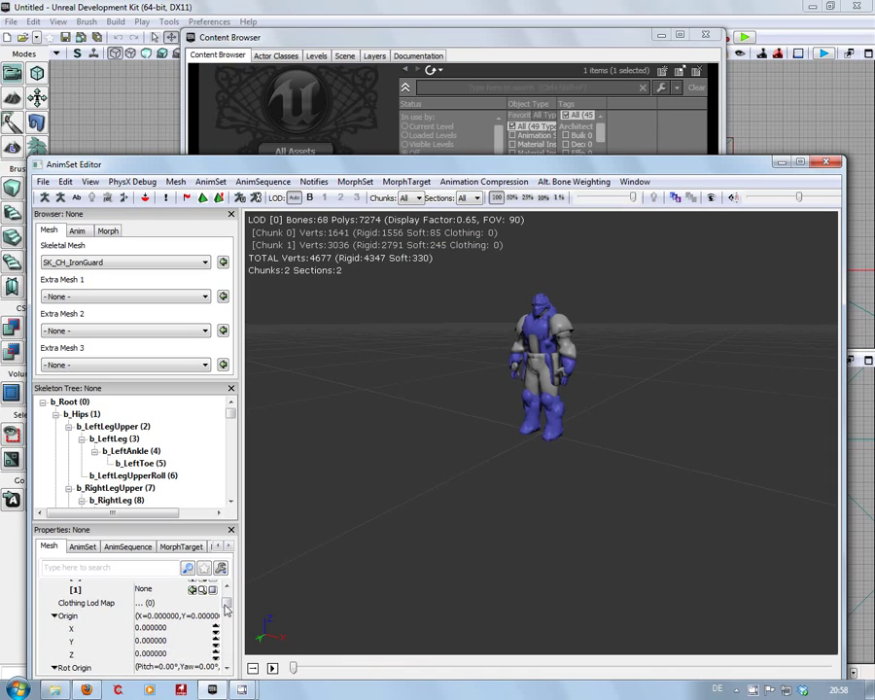
scroll(227, 607, "down", 1)
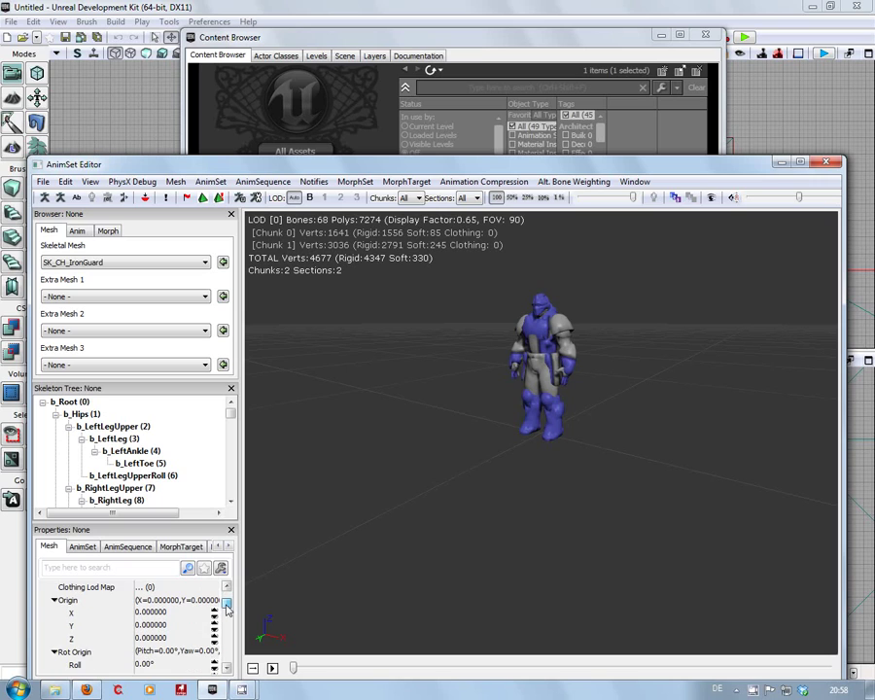
left_click(175, 639)
type("-5")
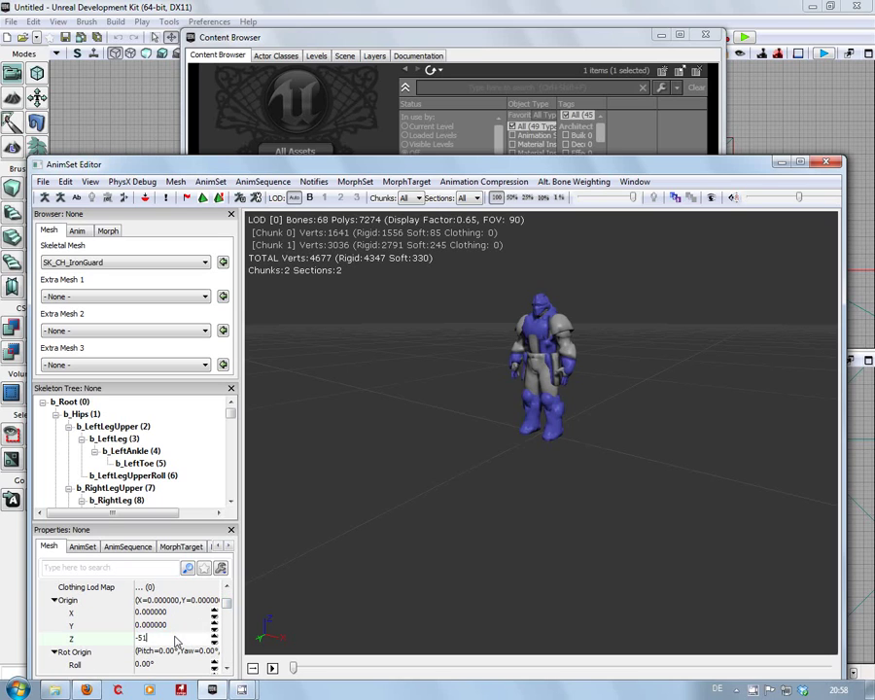
key("Return")
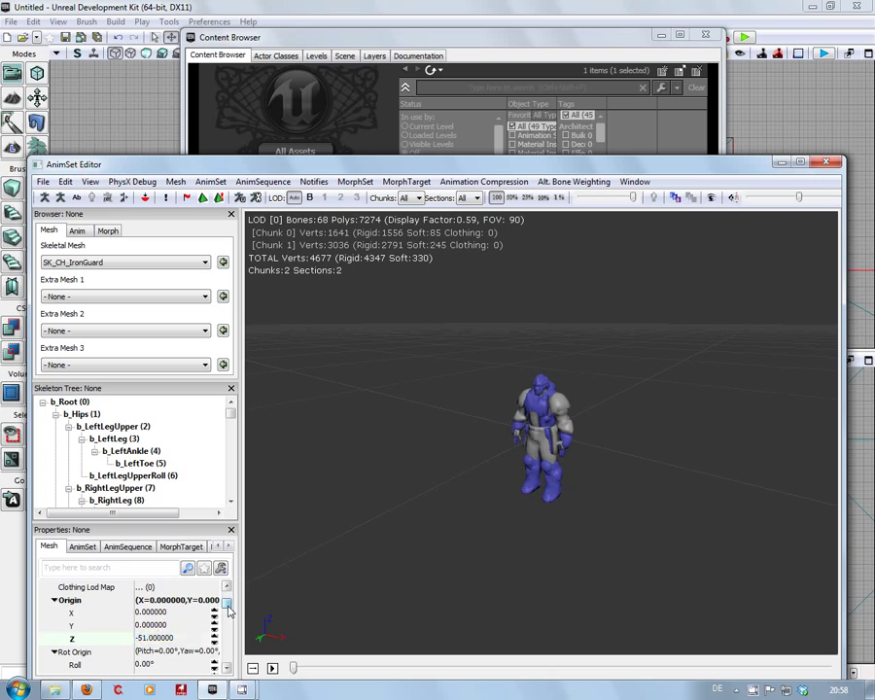
- Set the mesh Rot Origin Yaw to -90
scroll(223, 613, "down", 2)
scroll(223, 612, "up", 1)
left_click(193, 644)
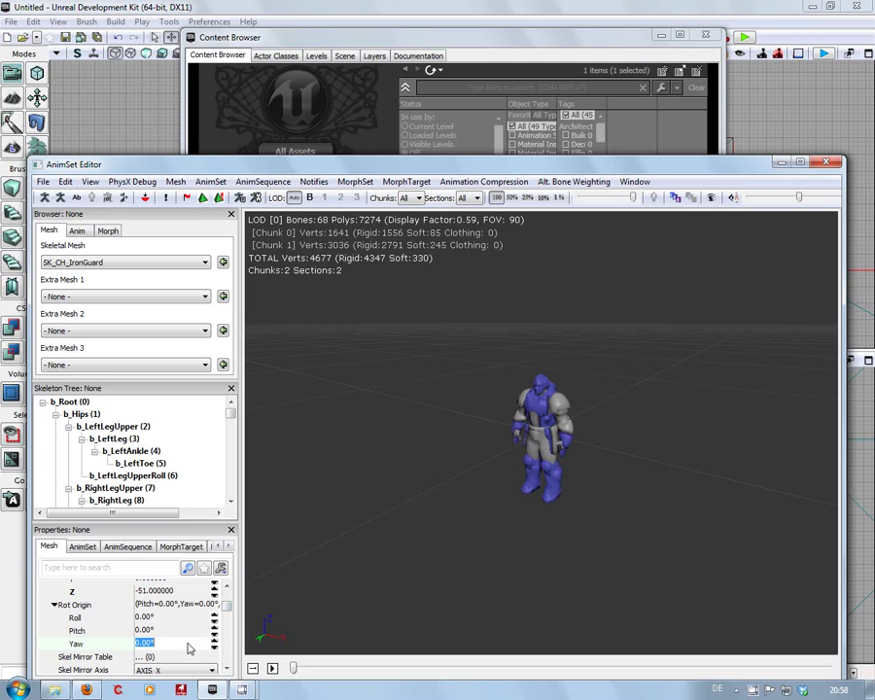
type("-90")
key("Return")
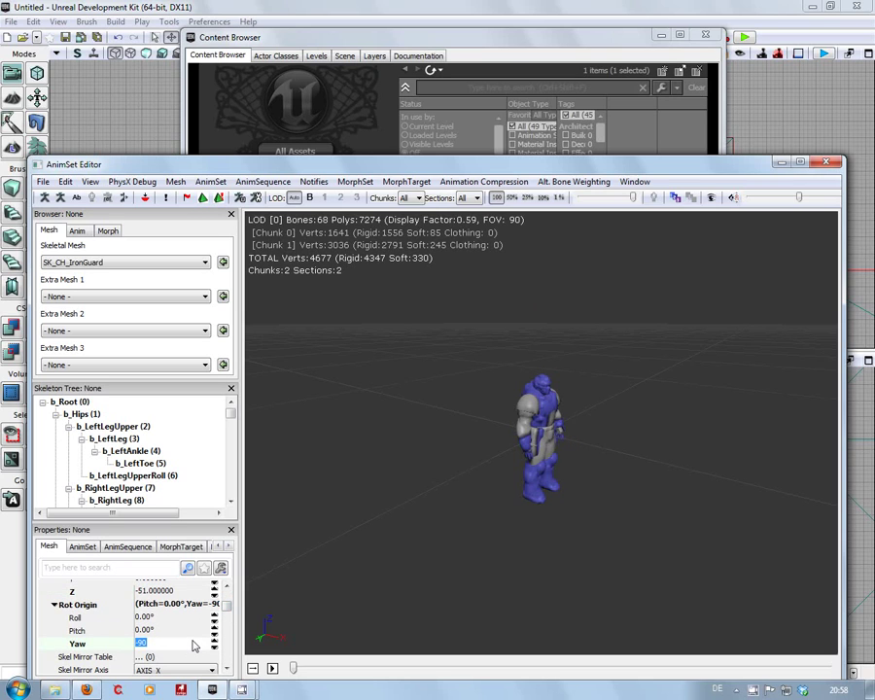
left_click(496, 595)
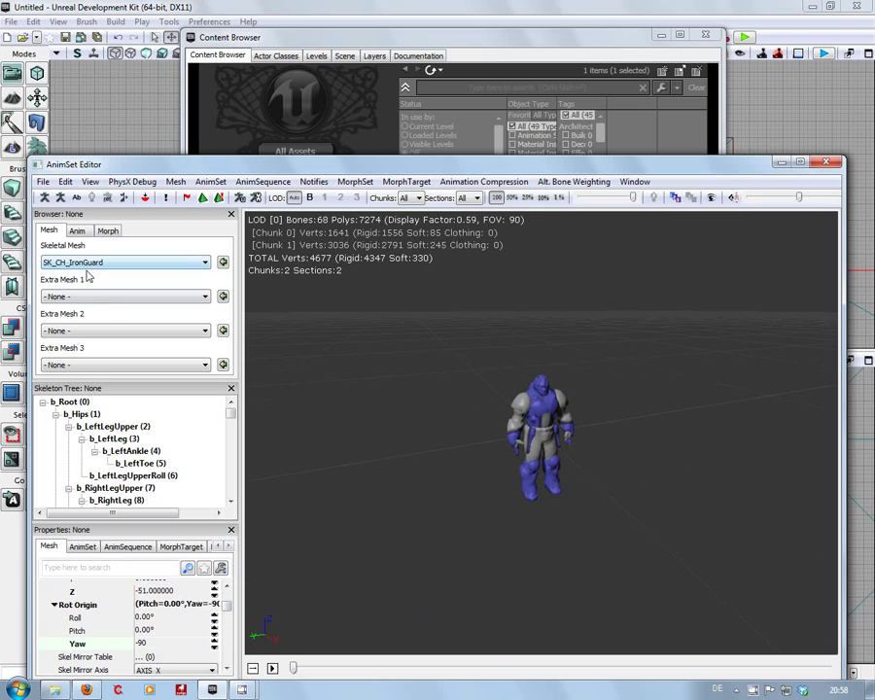
- Load the K_AnimHuman_BaseMale anim set in the AnimSet Editor
left_click(80, 233)
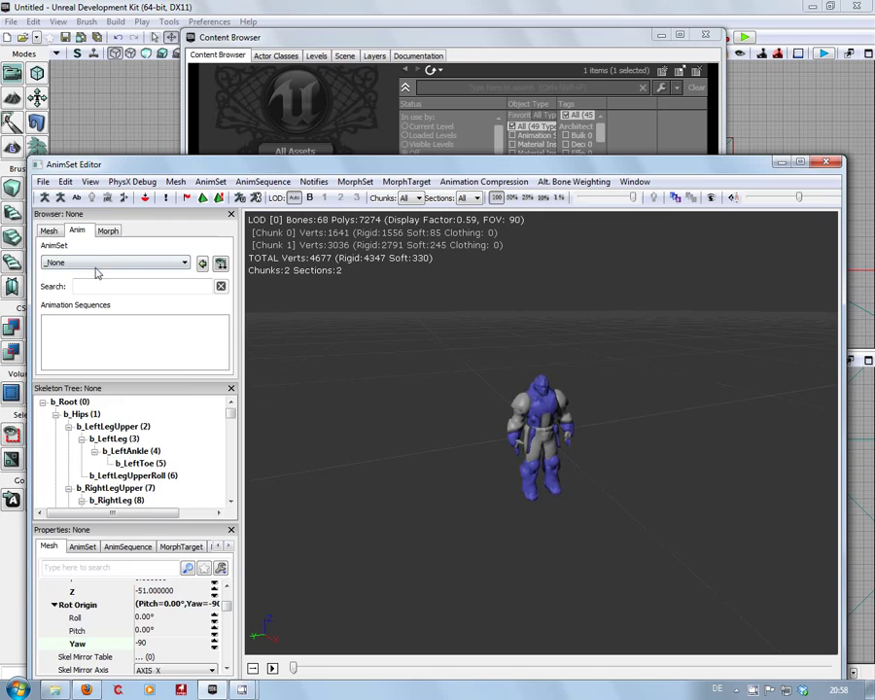
left_click(98, 266)
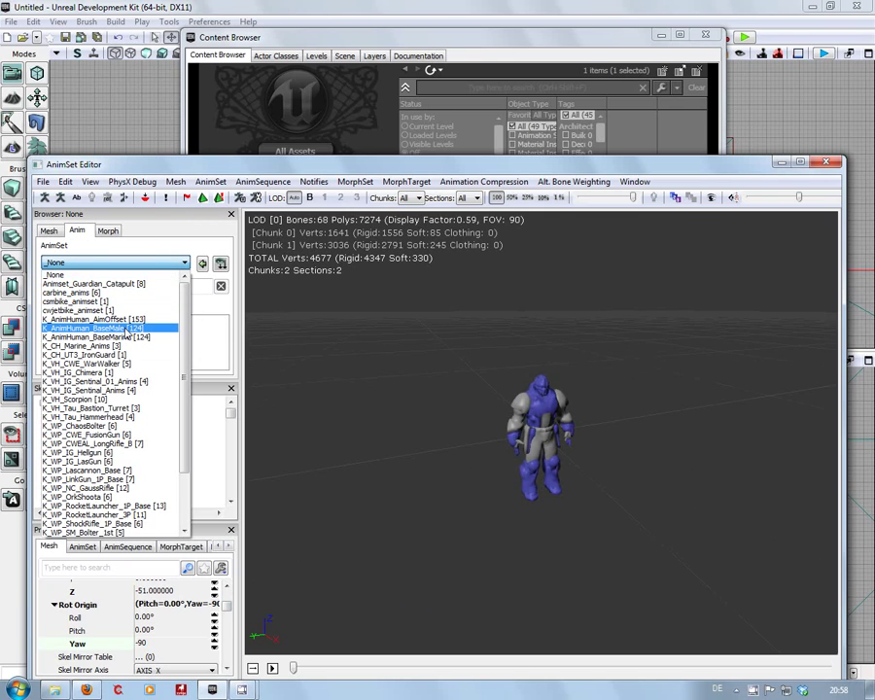
left_click(127, 329)
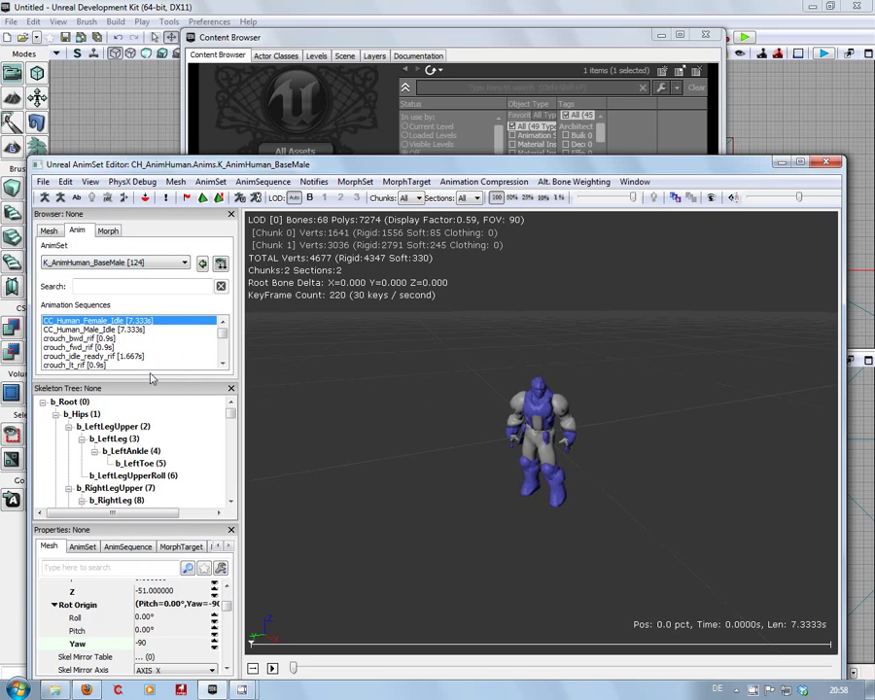
left_click_drag(225, 336, 223, 356)
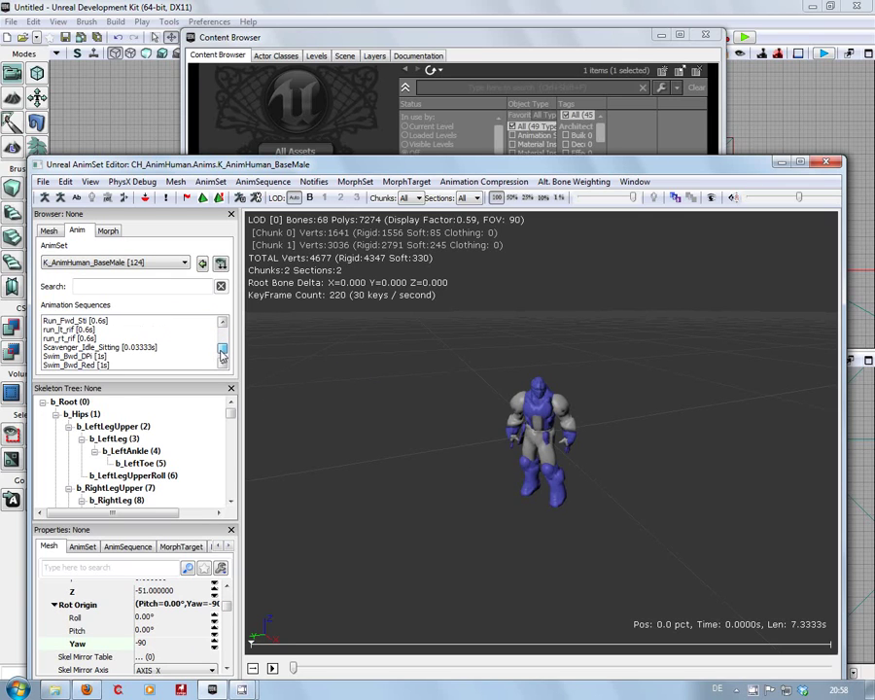
- Play the Run_Fwd_Sti animation on the IronGuard mesh, orbiting and replaying it
left_click(78, 320)
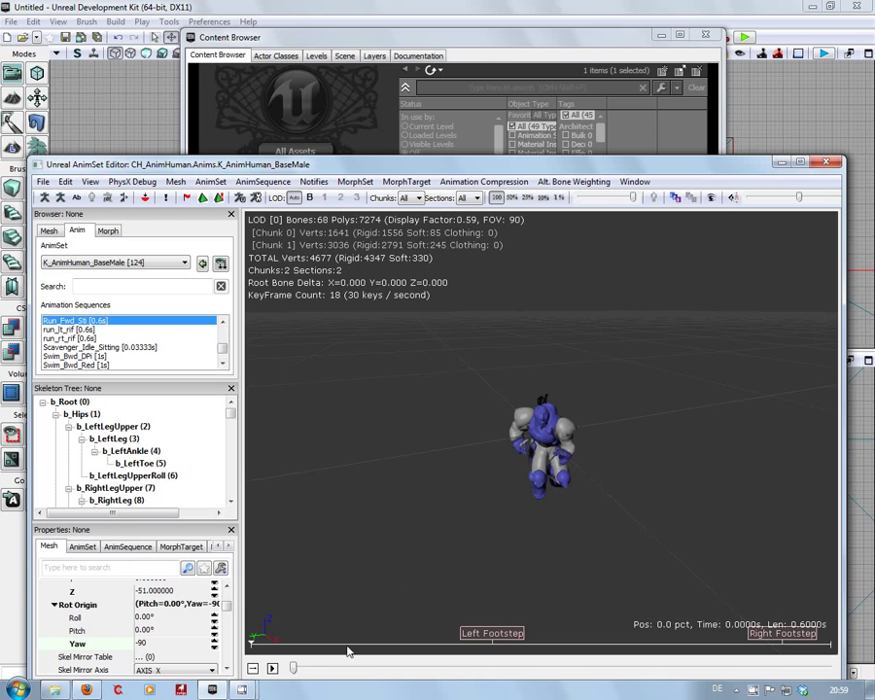
left_click(272, 669)
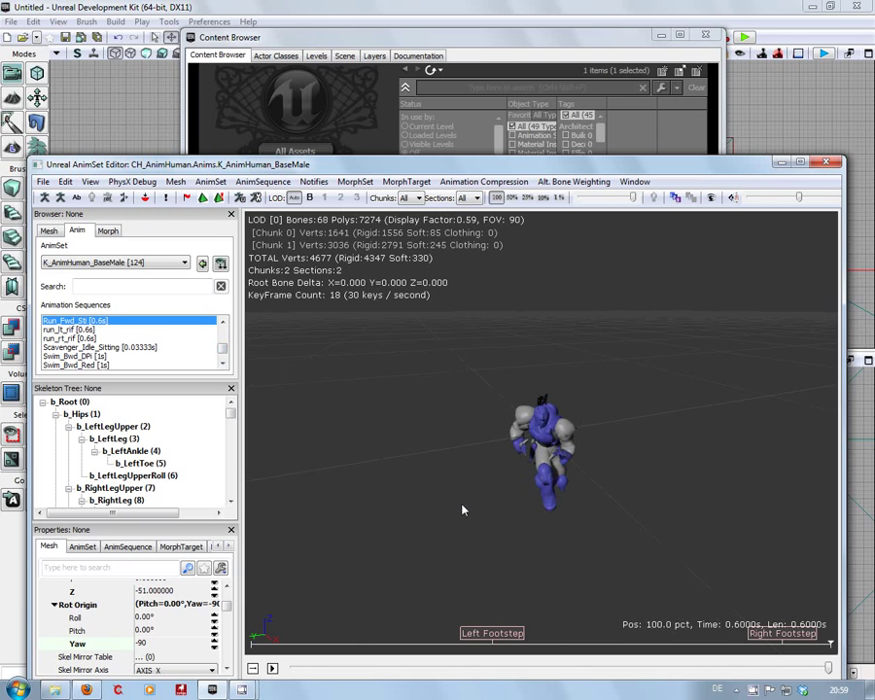
left_click_drag(628, 468, 431, 556)
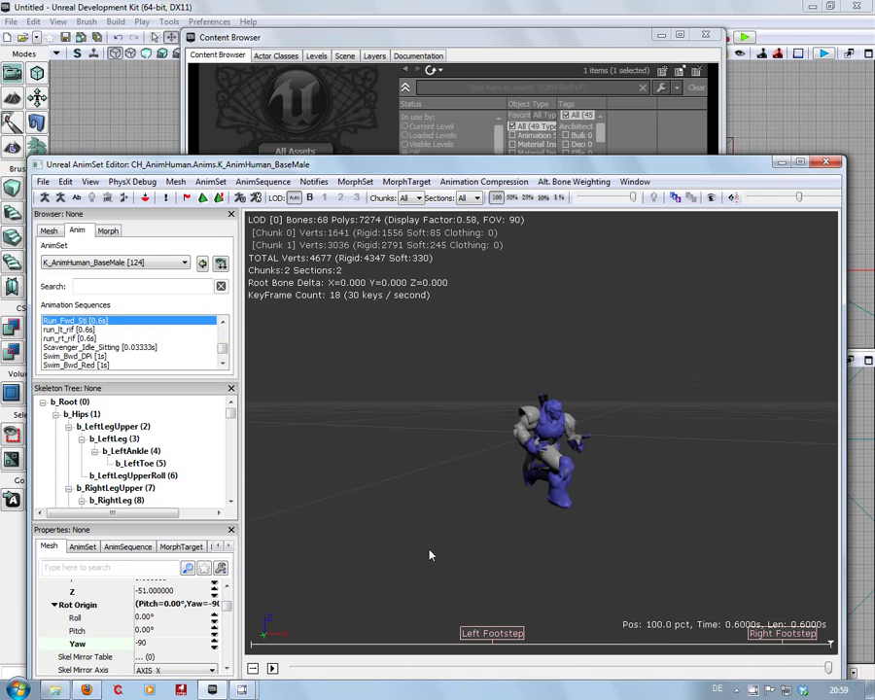
left_click(272, 670)
left_click(272, 669)
- Play Taunt_UB_Slit_Throat repeatedly, orbiting and zooming in to view it from the front and sides
left_click_drag(222, 323, 222, 359)
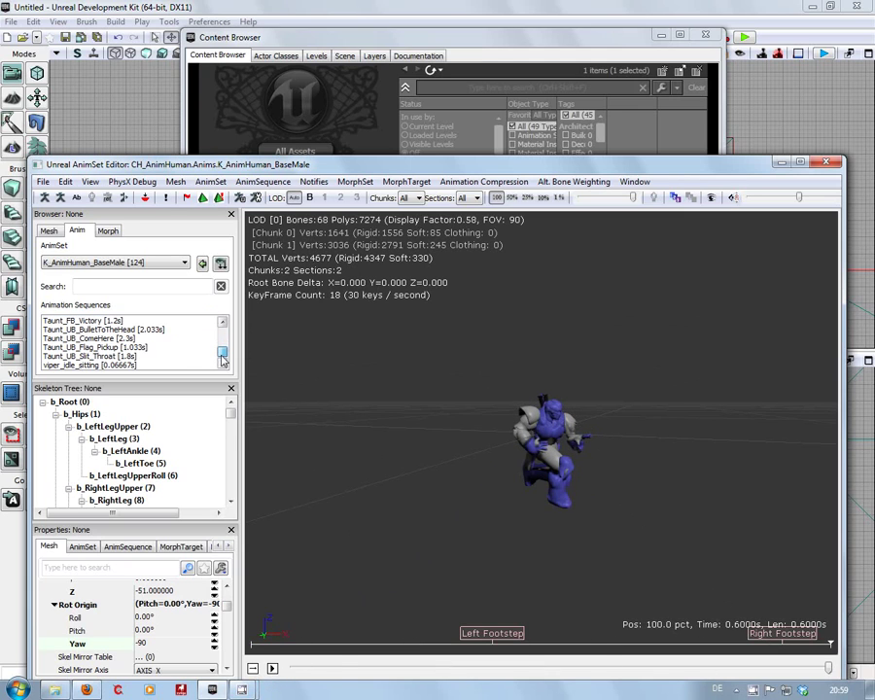
left_click(127, 355)
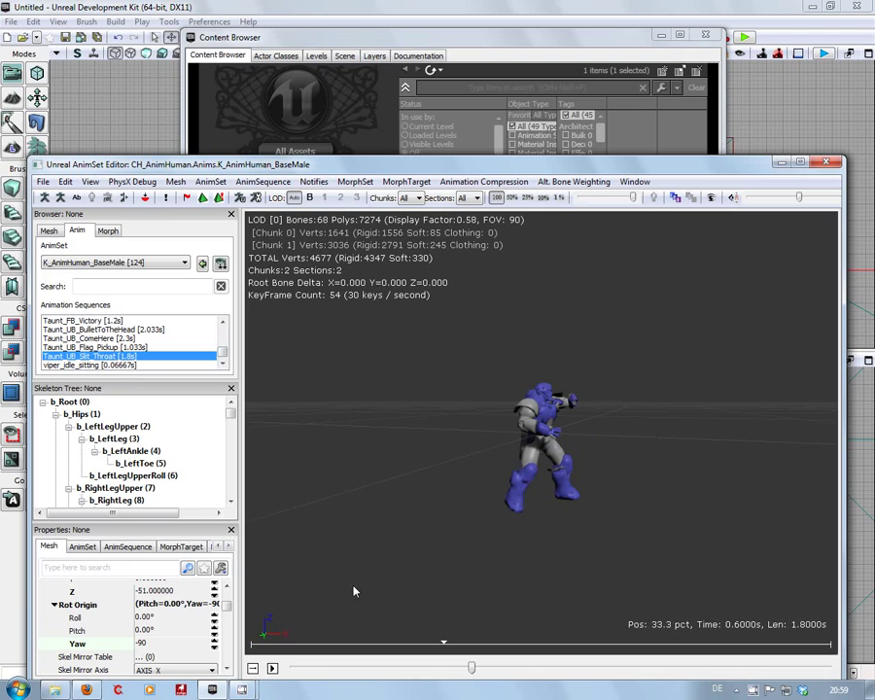
left_click_drag(354, 591, 428, 575)
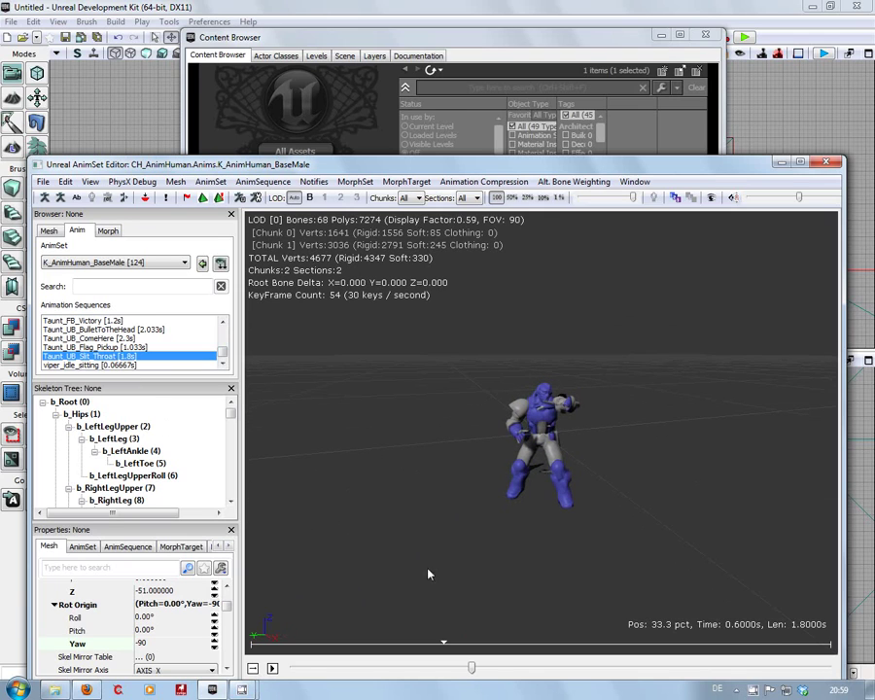
left_click(272, 669)
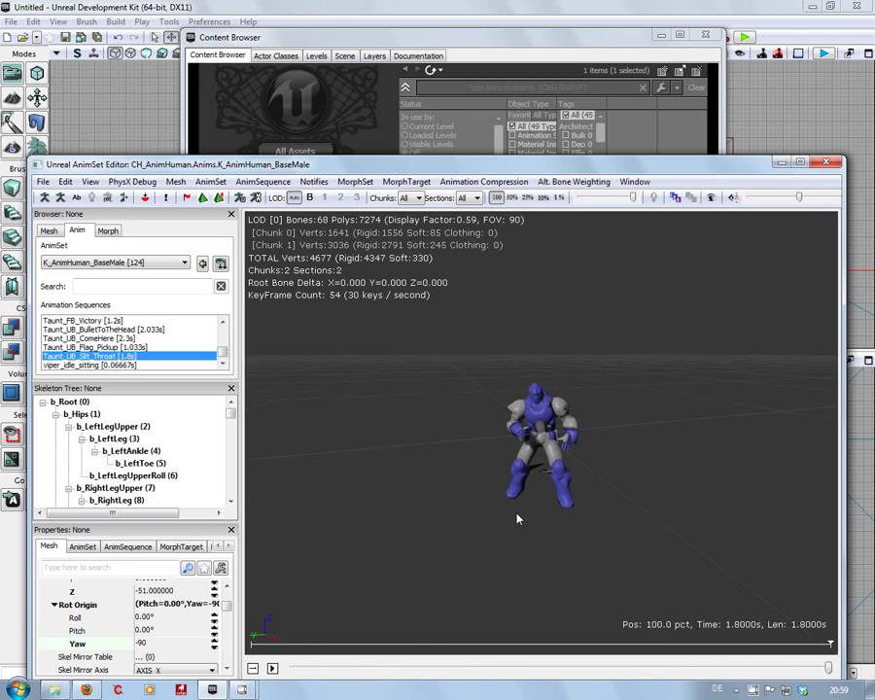
left_click(272, 669)
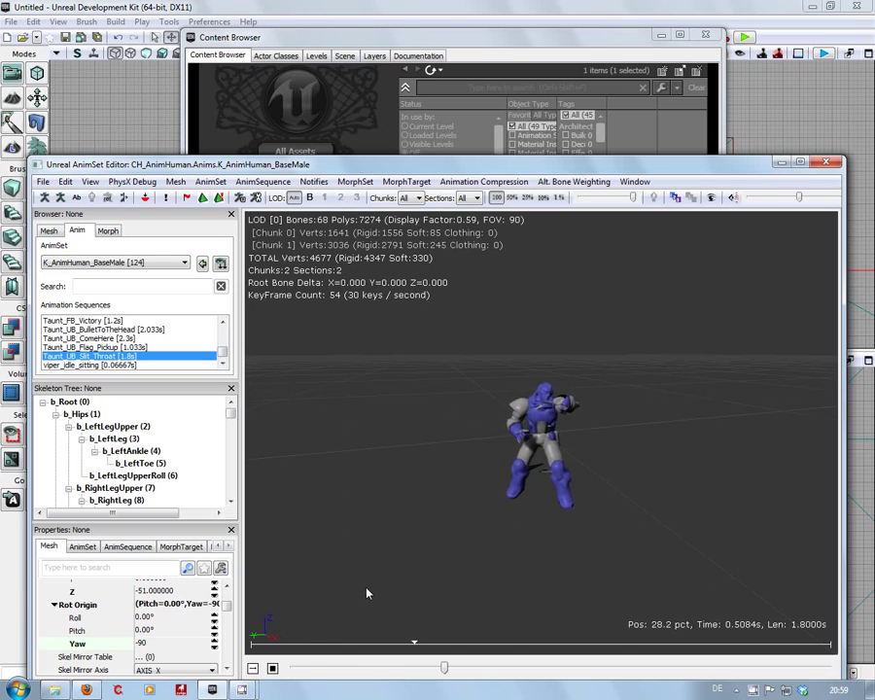
left_click_drag(552, 512, 597, 420)
scroll(591, 376, "up", 10)
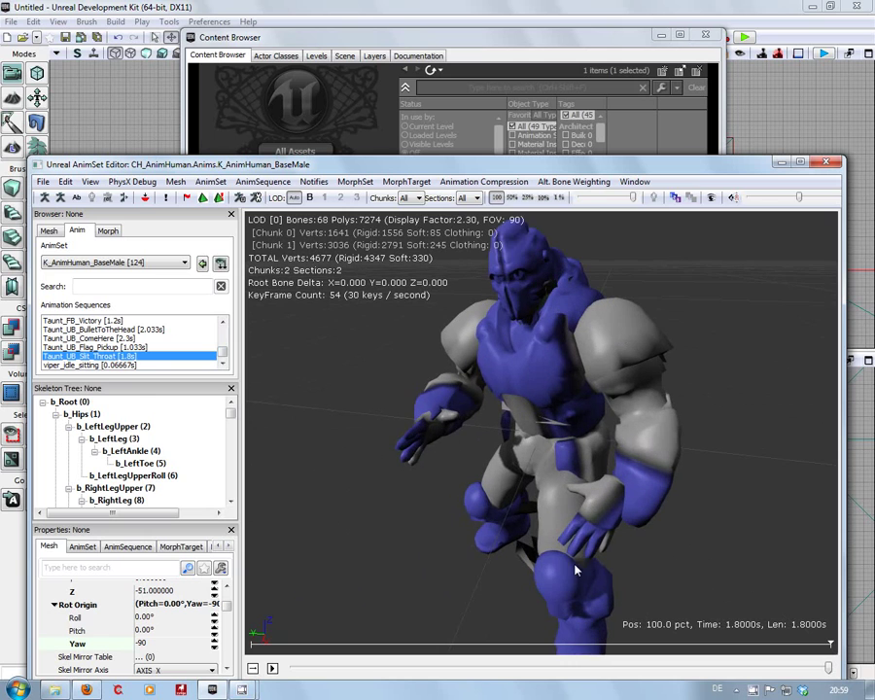
left_click_drag(575, 571, 520, 574)
left_click(272, 669)
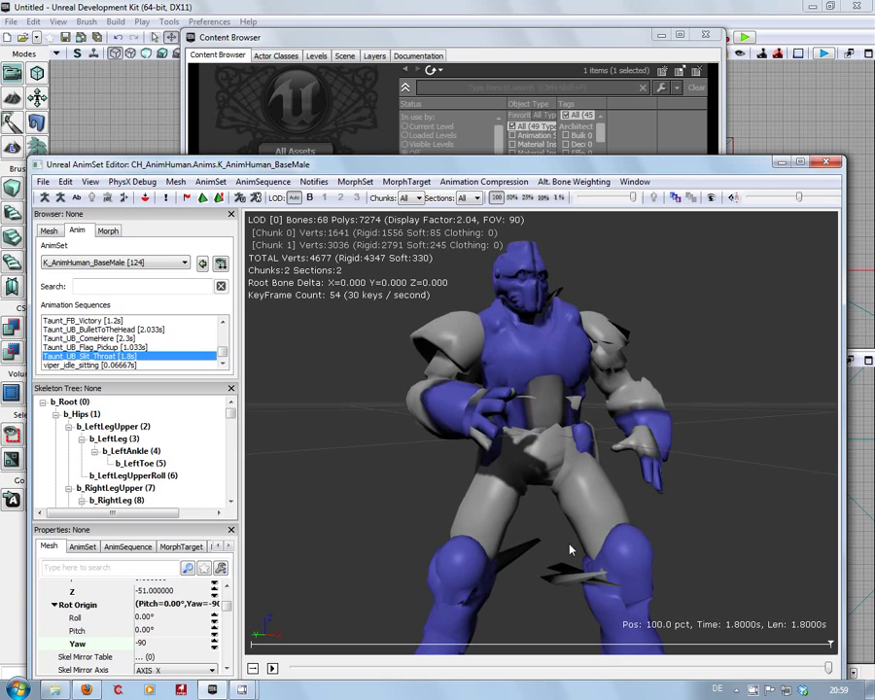
left_click_drag(551, 576, 672, 520)
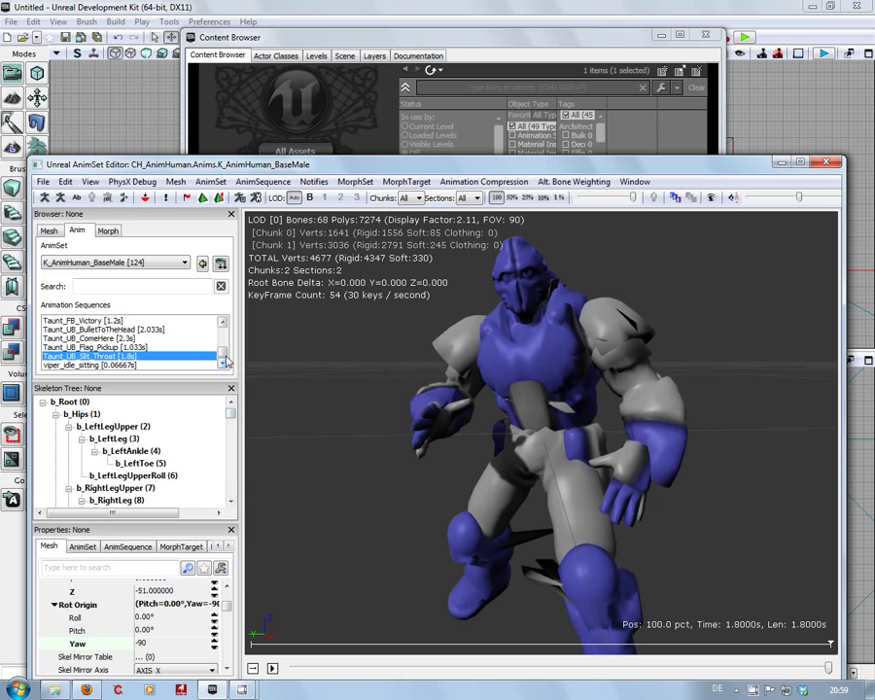
scroll(225, 356, "up", 10)
scroll(226, 356, "up", 3)
scroll(226, 355, "down", 3)
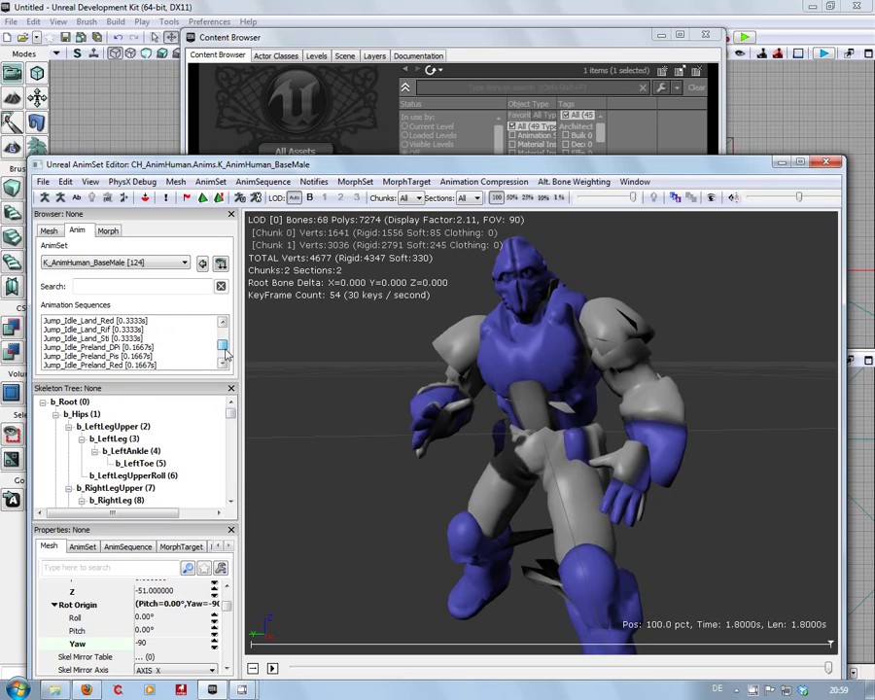
- Preview crouch_bwd_rif and then CC_Human_Male_Idle, orbiting and zooming out to see the whole character
left_click_drag(225, 352, 226, 339)
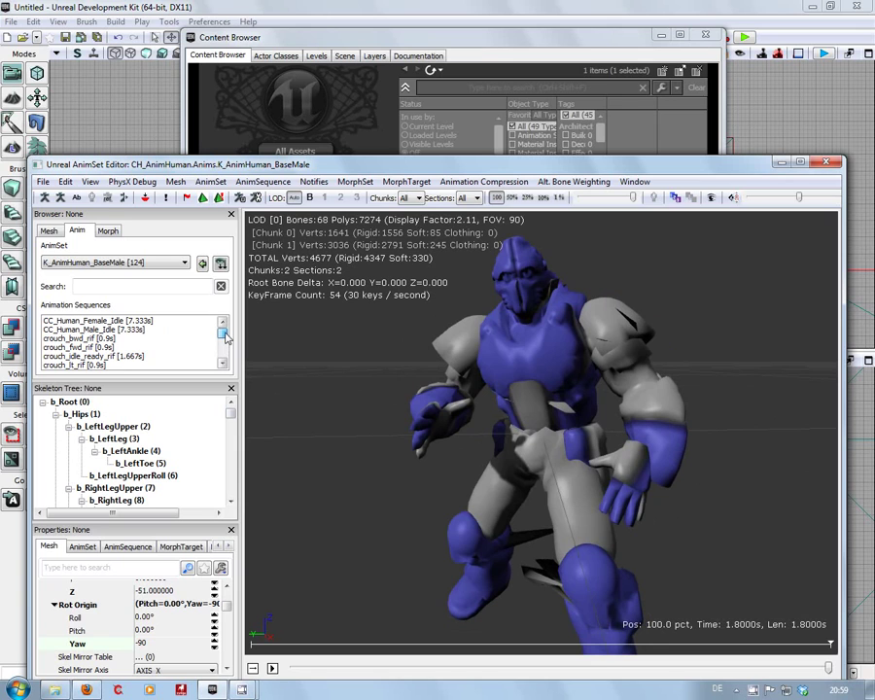
left_click(102, 338)
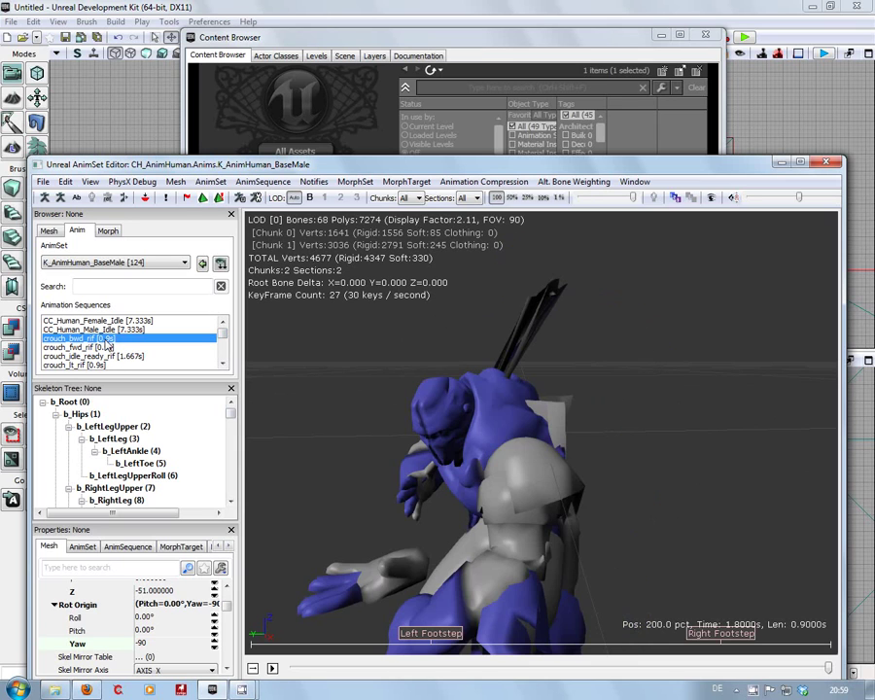
left_click_drag(319, 517, 452, 605)
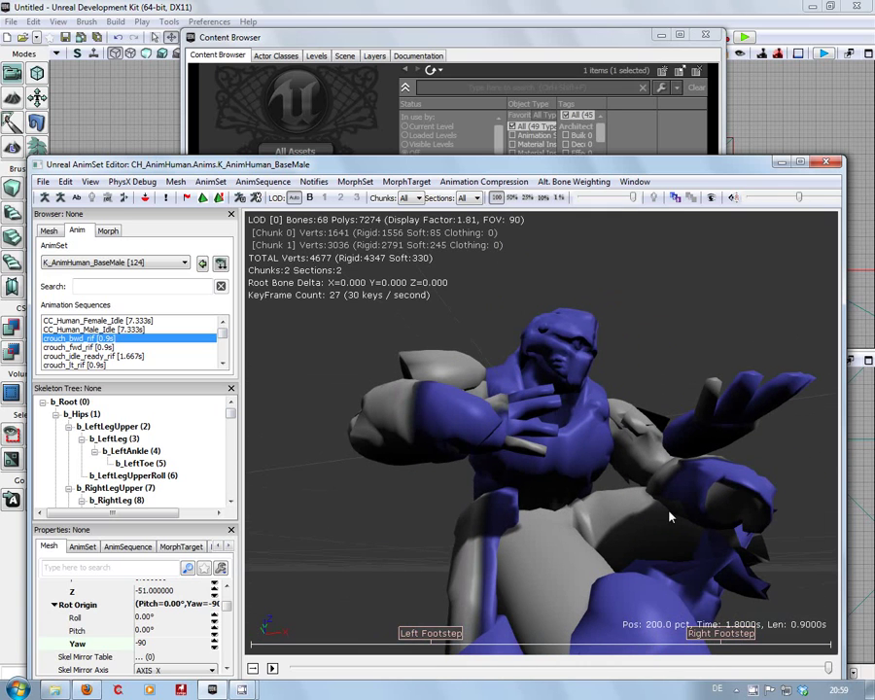
mouse_move(708, 486)
left_mouse_down()
mouse_move(535, 527)
mouse_move(524, 579)
mouse_move(584, 581)
mouse_move(650, 416)
mouse_move(593, 533)
mouse_move(700, 465)
mouse_move(659, 473)
mouse_move(699, 463)
mouse_move(703, 503)
mouse_move(699, 464)
left_mouse_up()
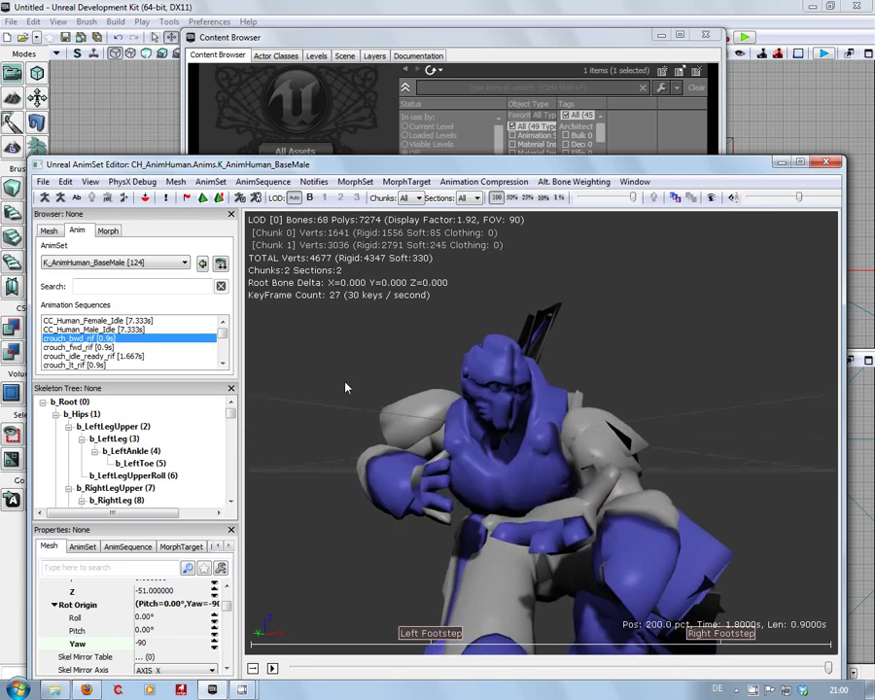
left_click(115, 333)
left_click_drag(291, 360, 331, 478)
right_click_drag(337, 390, 340, 437)
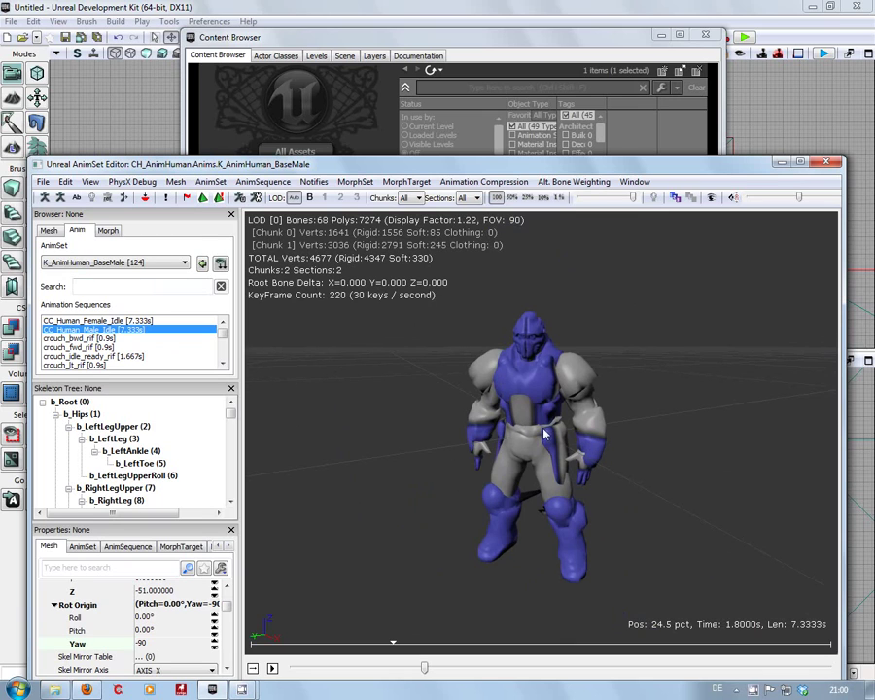
- Create NewAnimSet in package UT3_IronGuard with grouping anims via File > New AnimSet
left_click(42, 182)
left_click(49, 219)
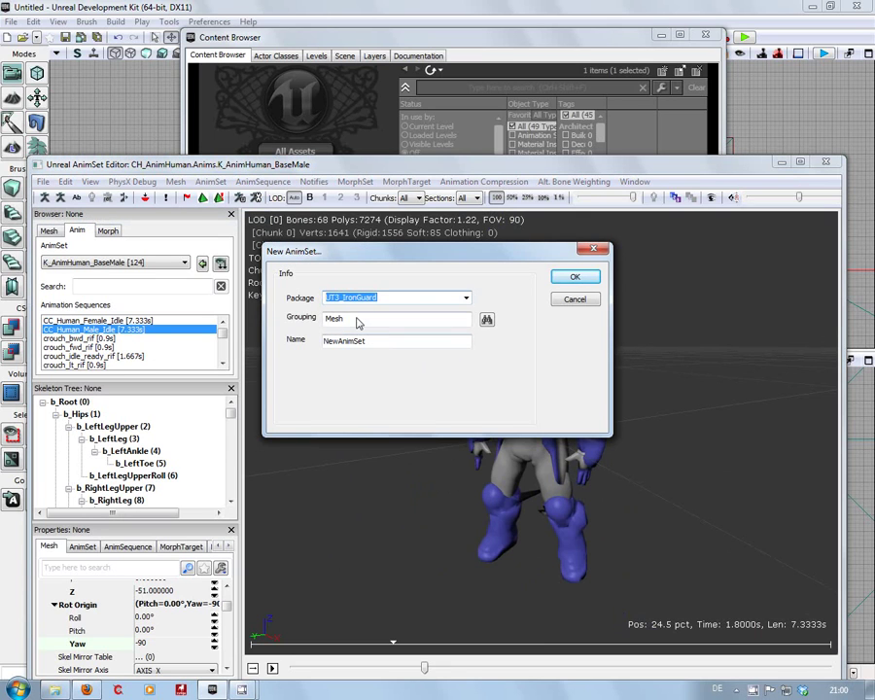
key("Tab")
type("a")
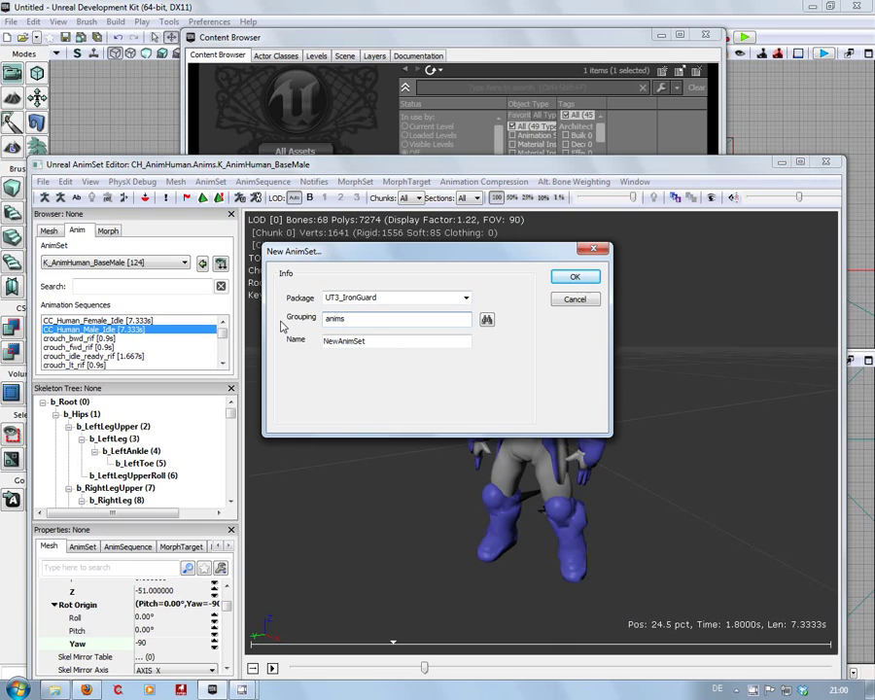
key("Return")
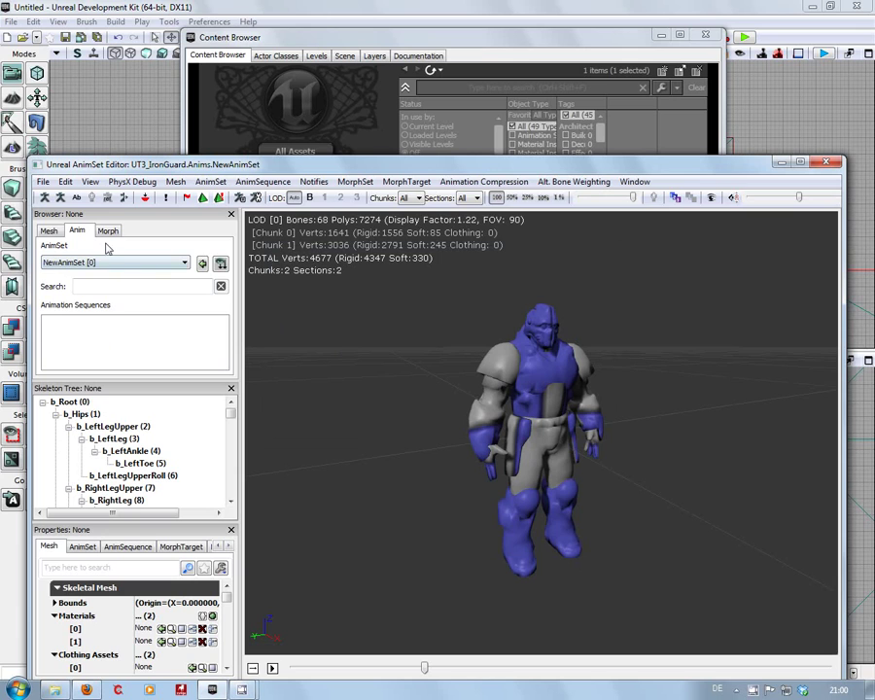
left_click(43, 182)
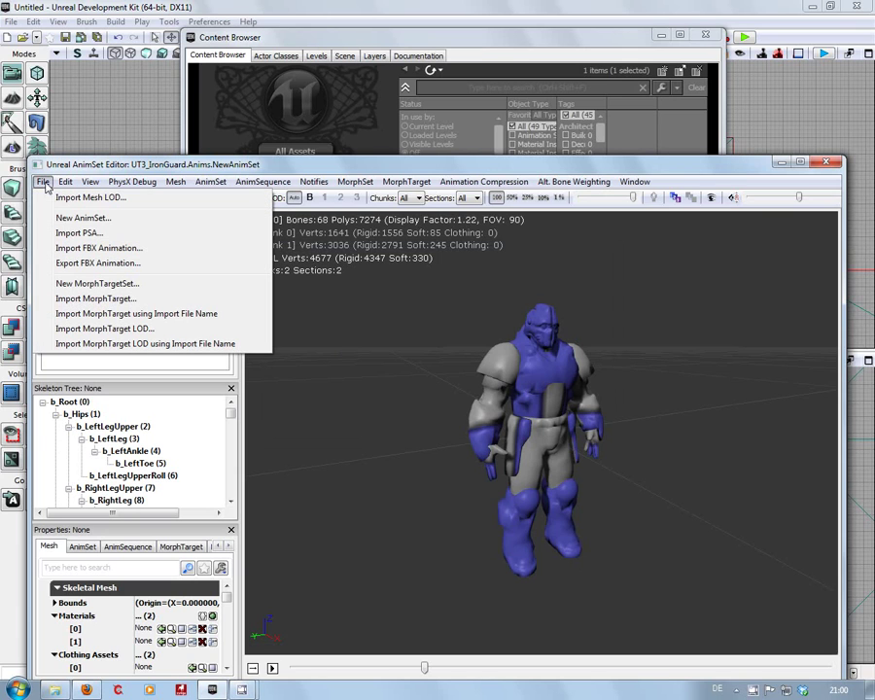
- Import Armature.psa, SK_CH_IronGuard.psa and UT3_IronGuard_05.psa, approving replacement of ArmatureAction
left_click(87, 236)
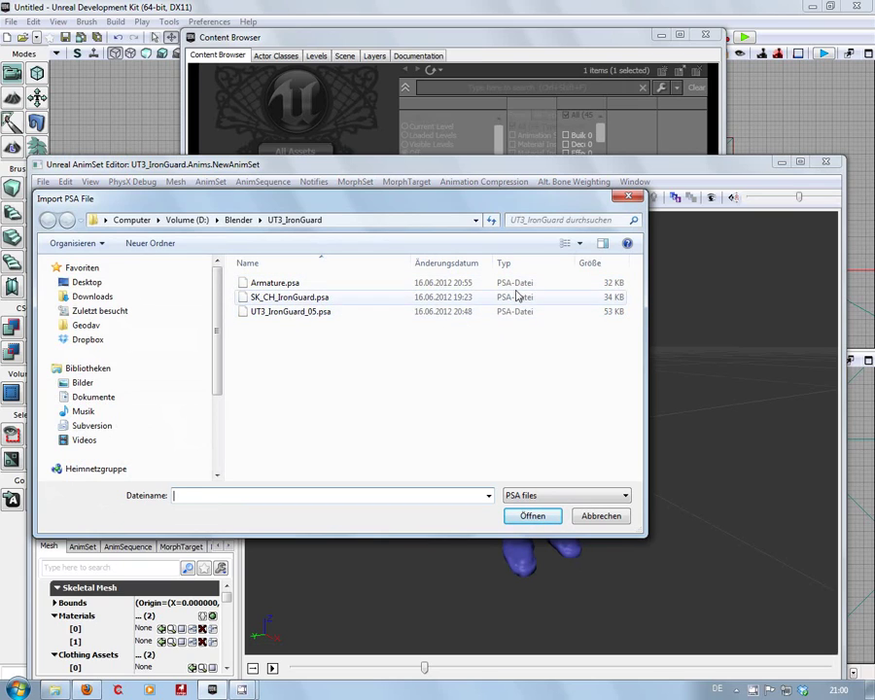
left_click(299, 286)
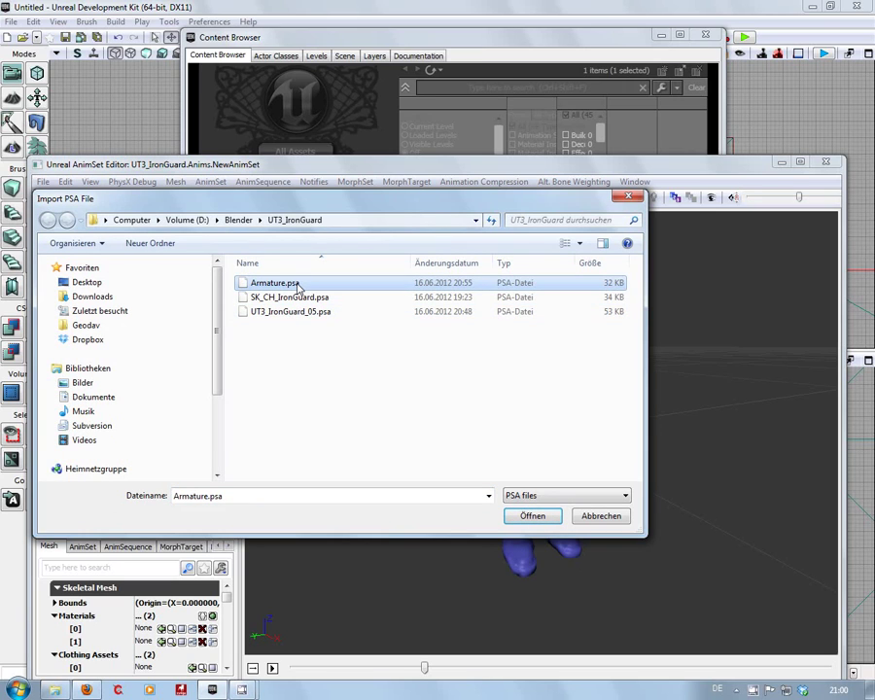
left_click(292, 297, "ctrl")
left_click(292, 312, "ctrl")
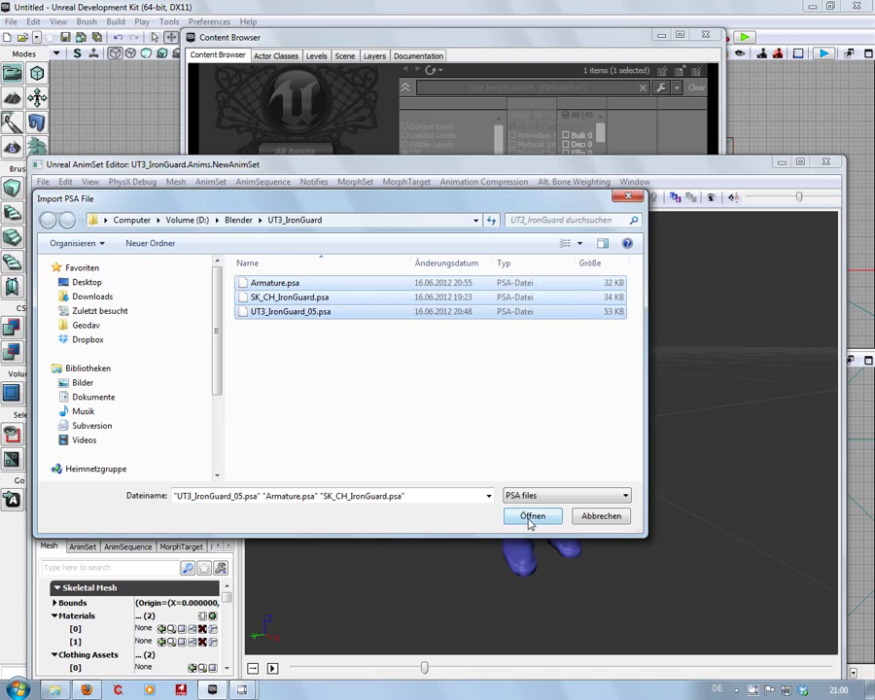
left_click(531, 516)
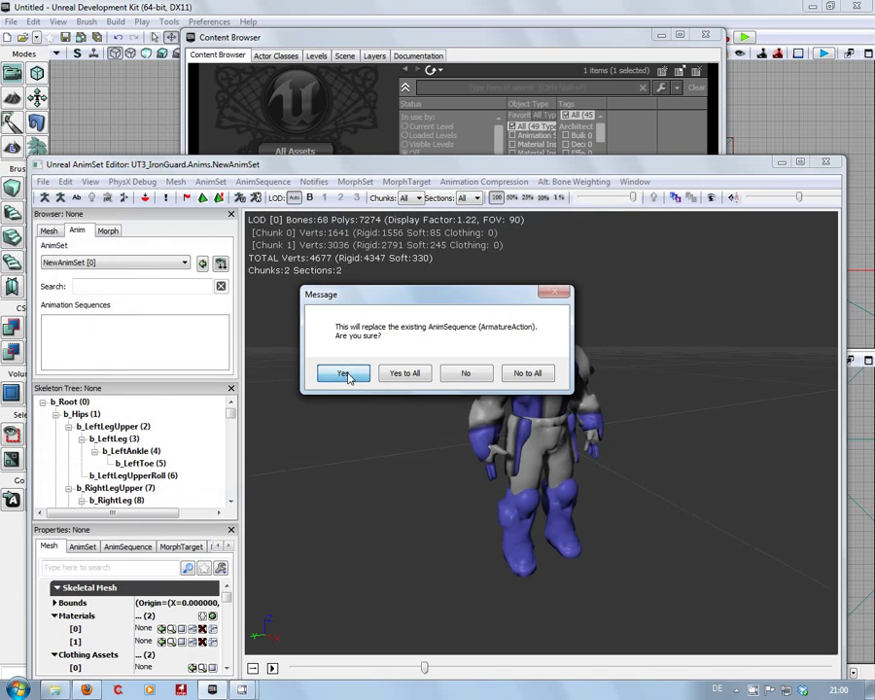
left_click(343, 373)
left_click(343, 373)
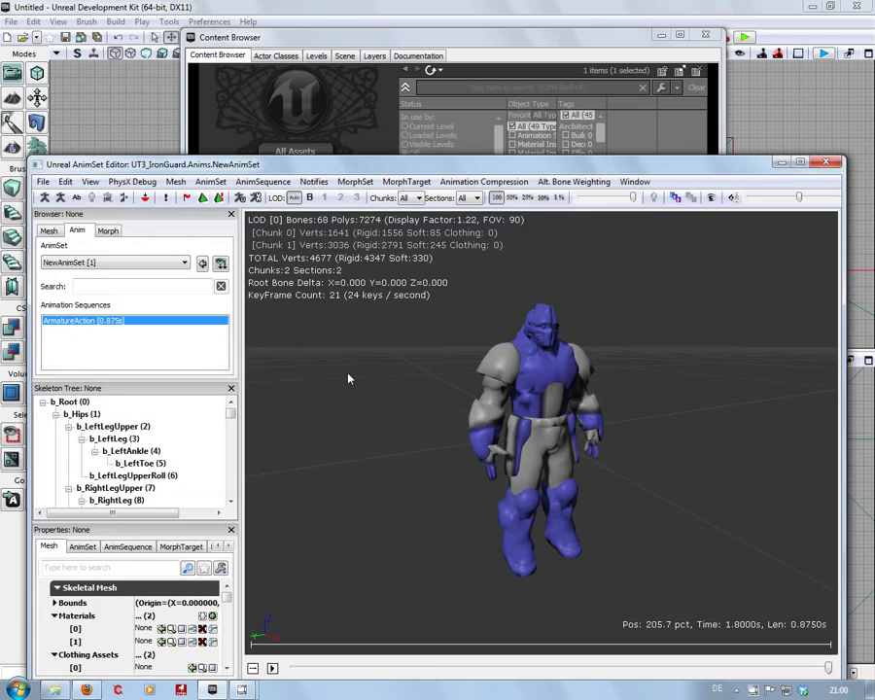
- Rename the ArmatureAction sequence to anim_01
right_click(82, 328)
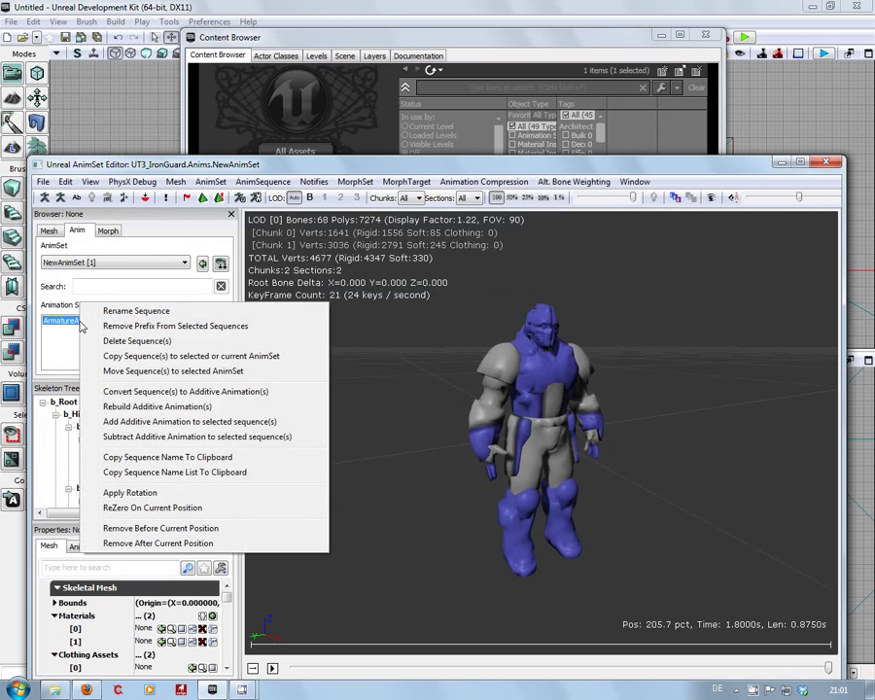
left_click(127, 312)
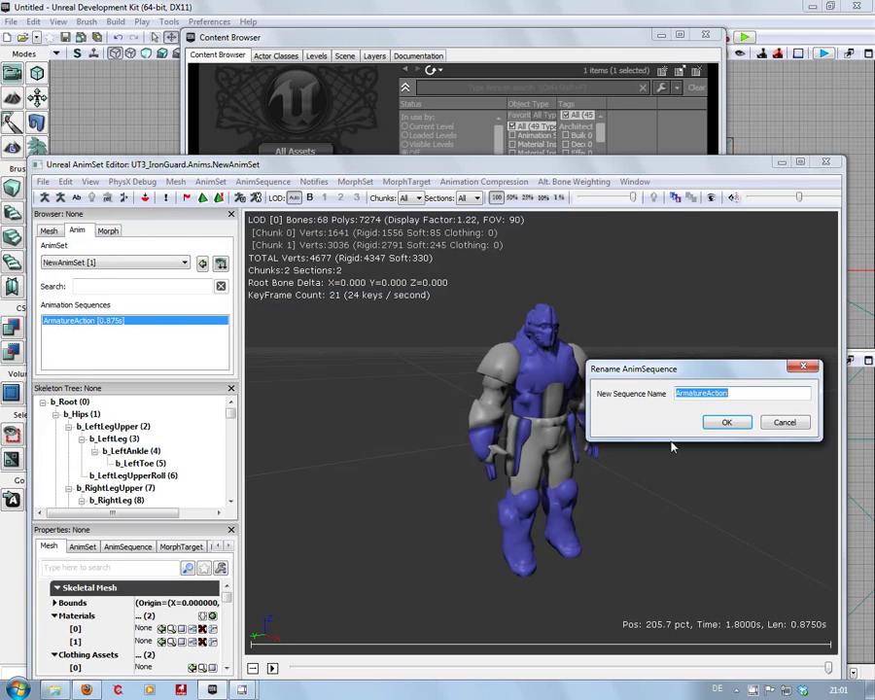
type("am")
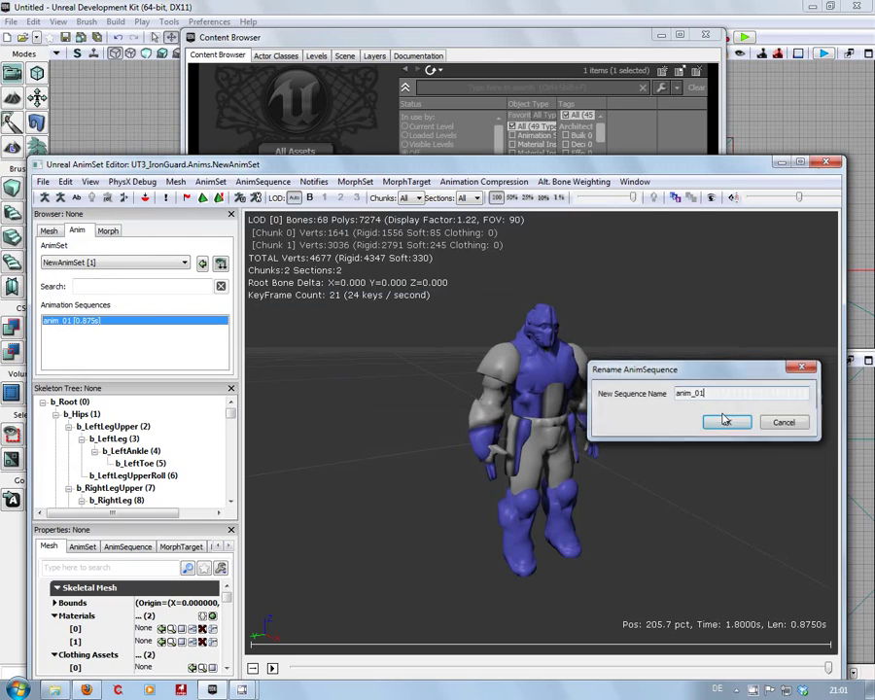
left_click(725, 421)
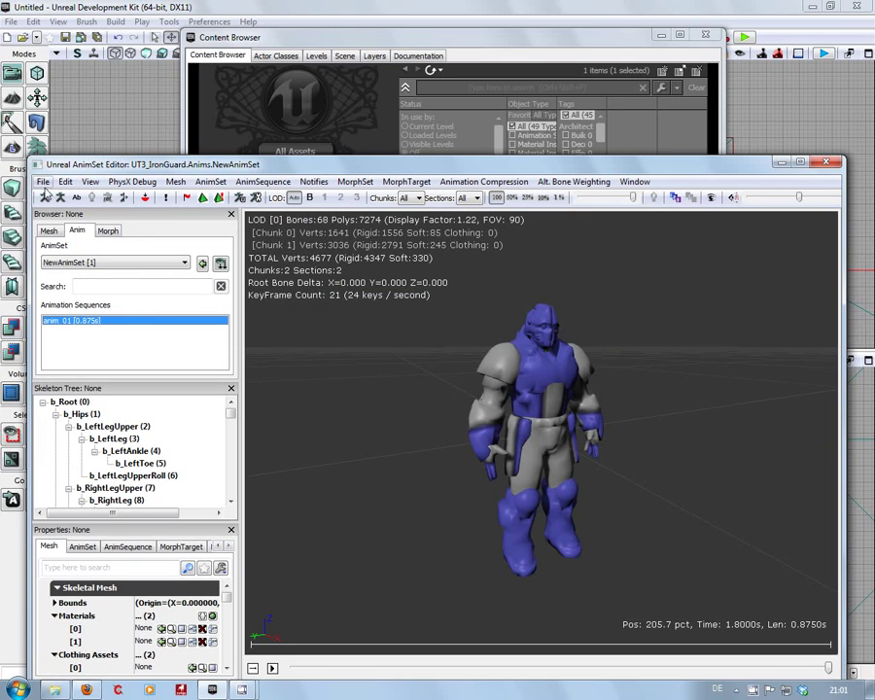
- Play the 0.875s anim_01 animation a few times on the IronGuard mesh
left_click(273, 669)
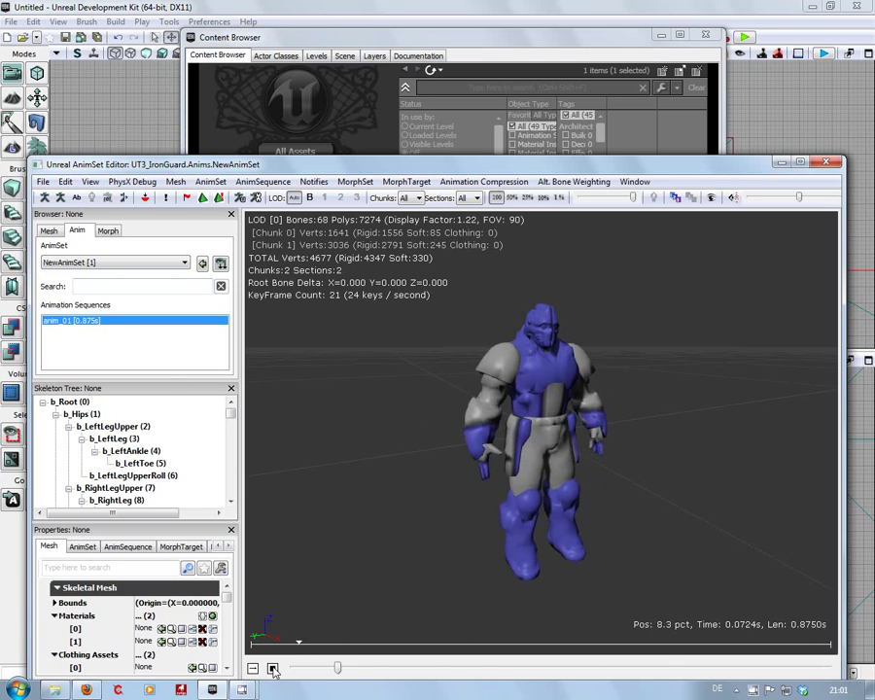
left_click(274, 669)
left_click(274, 669)
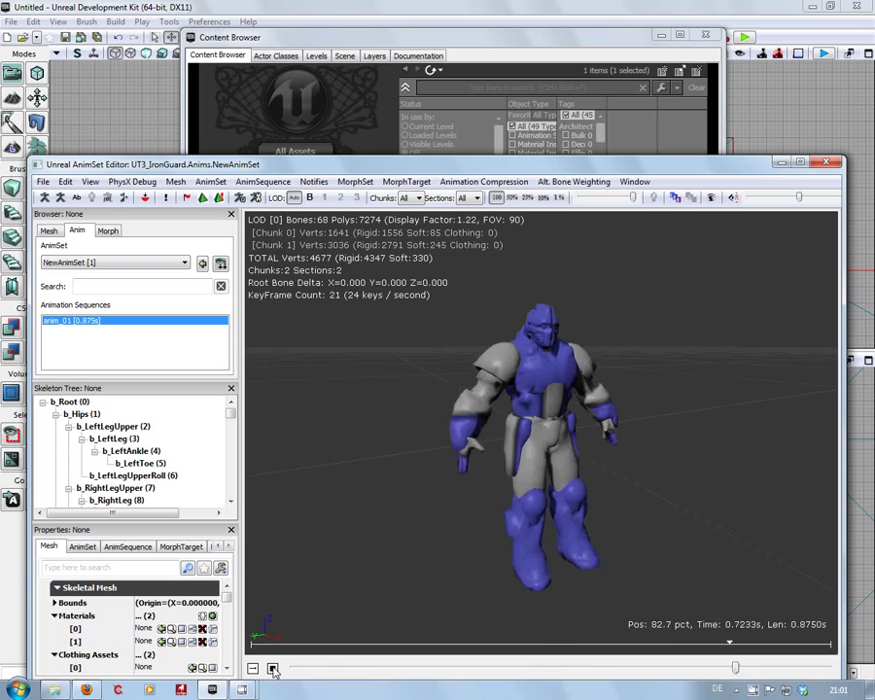
- Import Armature.psa into NewAnimSet and play the new 0.4583s ArmatureAction sequence
left_click(43, 182)
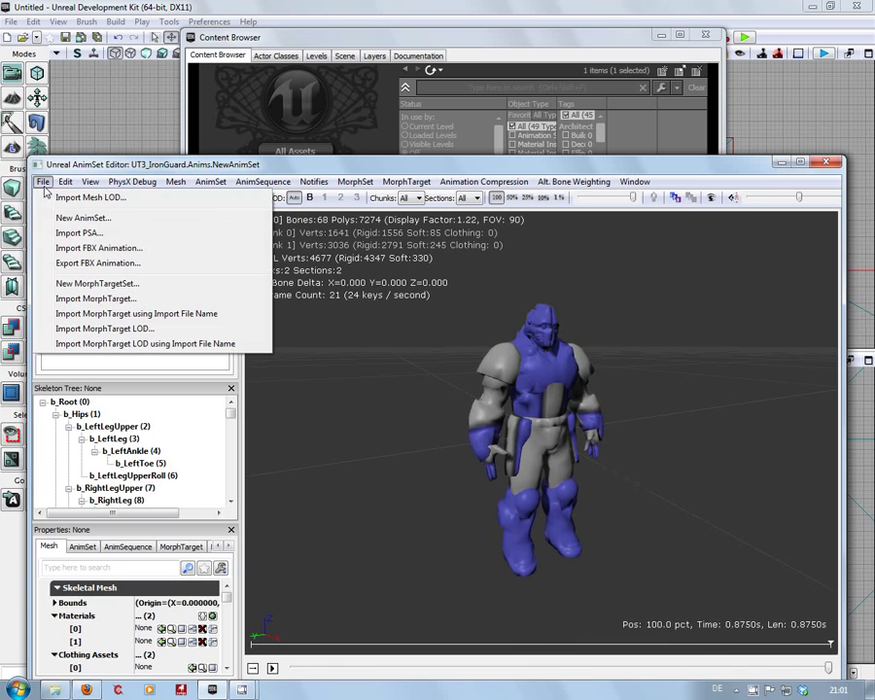
left_click(80, 229)
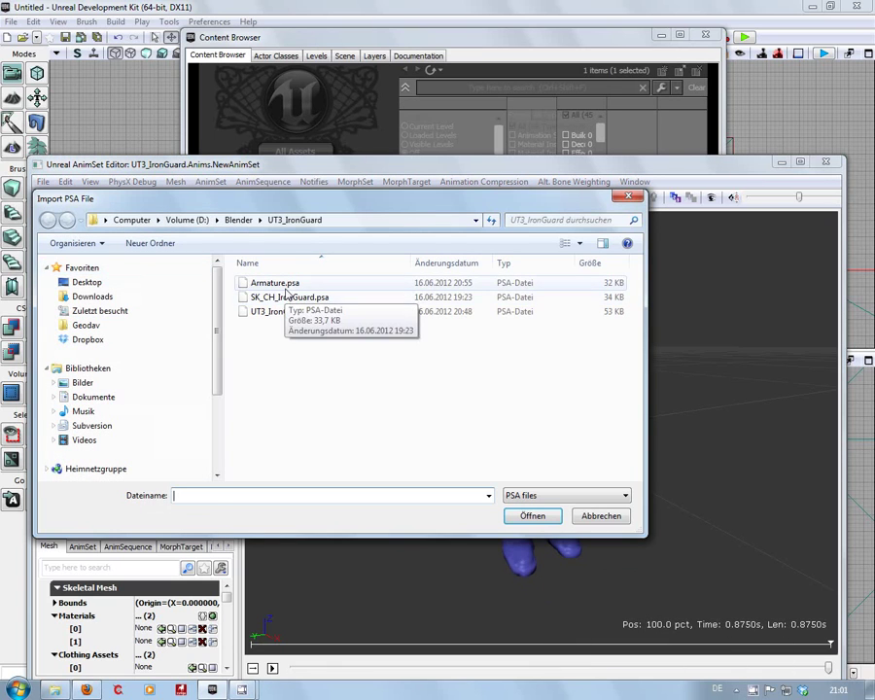
left_click(274, 283)
left_click(527, 519)
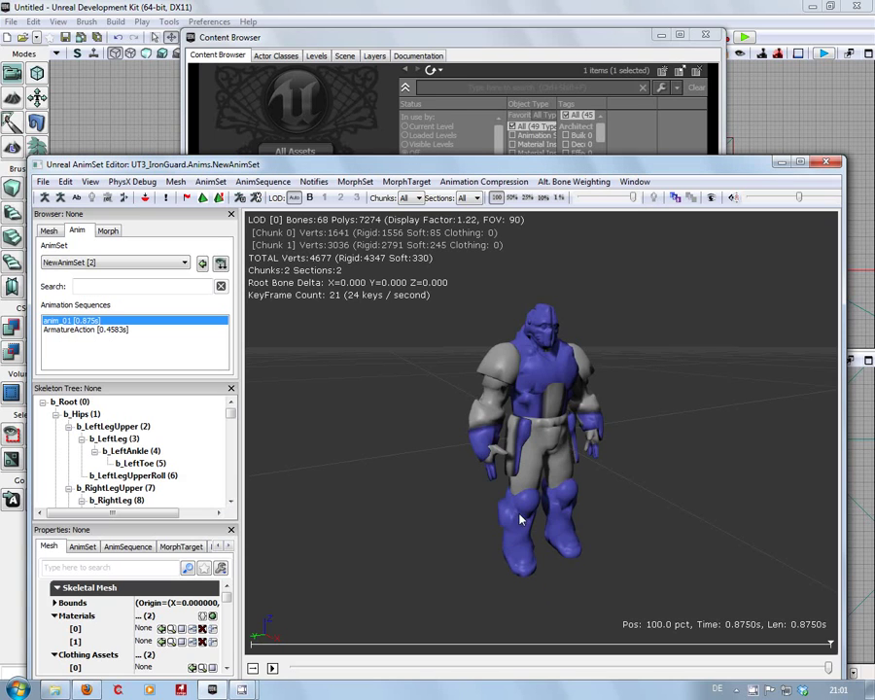
left_click(114, 331)
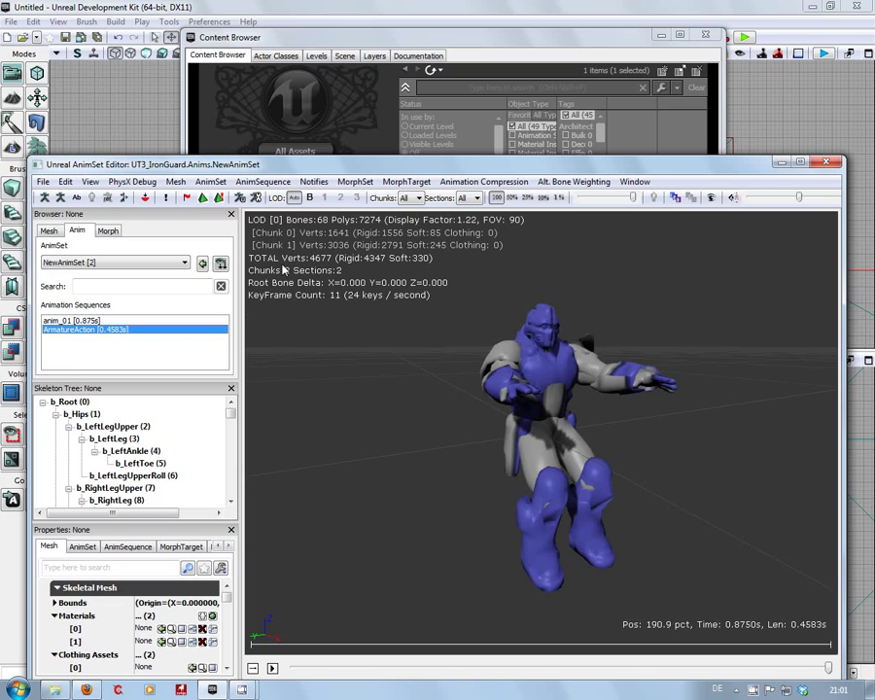
left_click(273, 669)
left_click(273, 669)
- Rename the new ArmatureAction sequence to anim_01_sitting
right_click(93, 337)
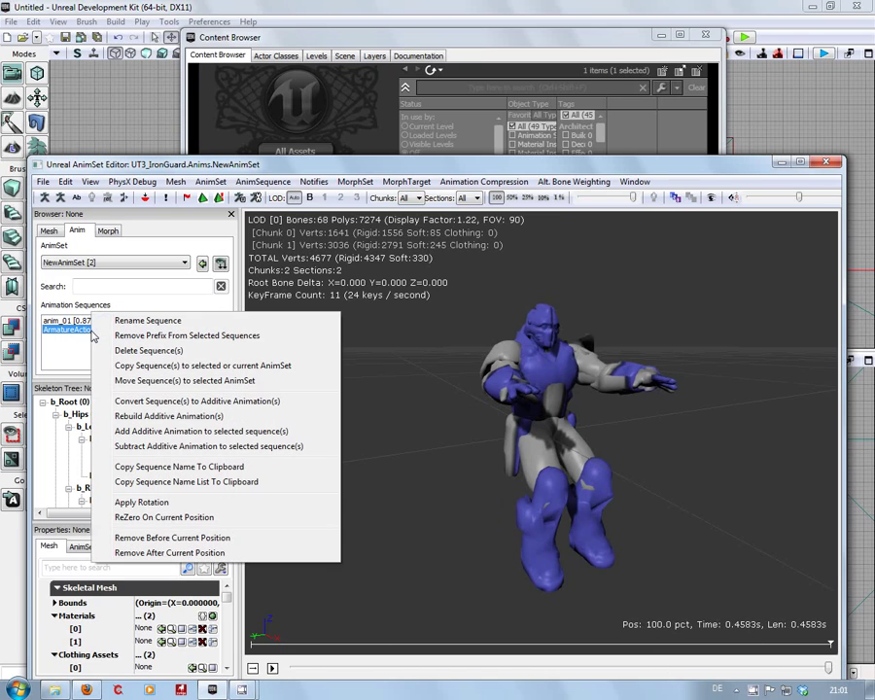
left_click(141, 321)
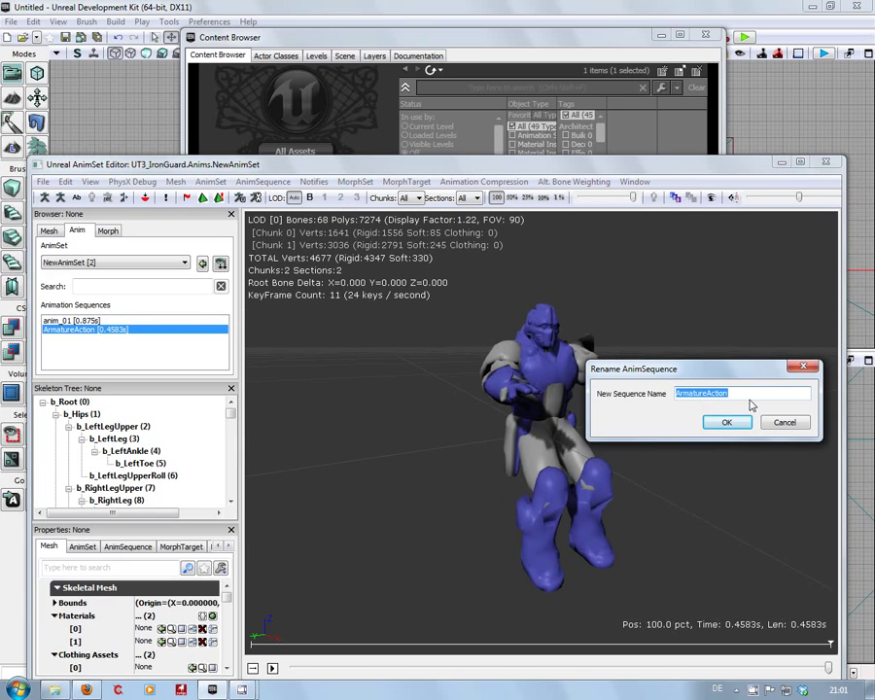
type("anim_01_sitting")
key("Return")
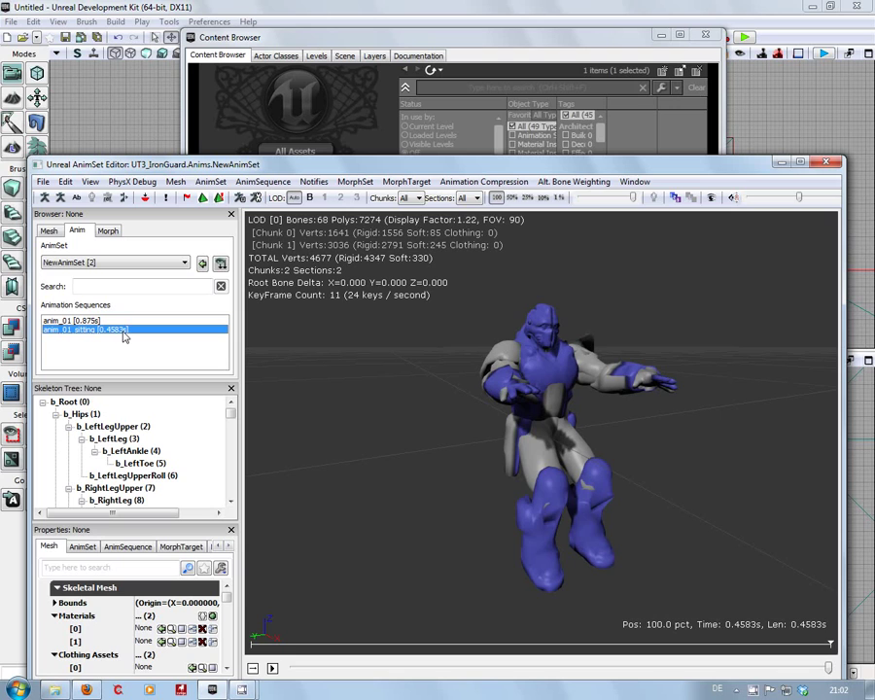
- Import UT3_IronGuard_05.psa and scrub through the resulting ArmatureAction sequence
left_click(44, 183)
left_click(77, 233)
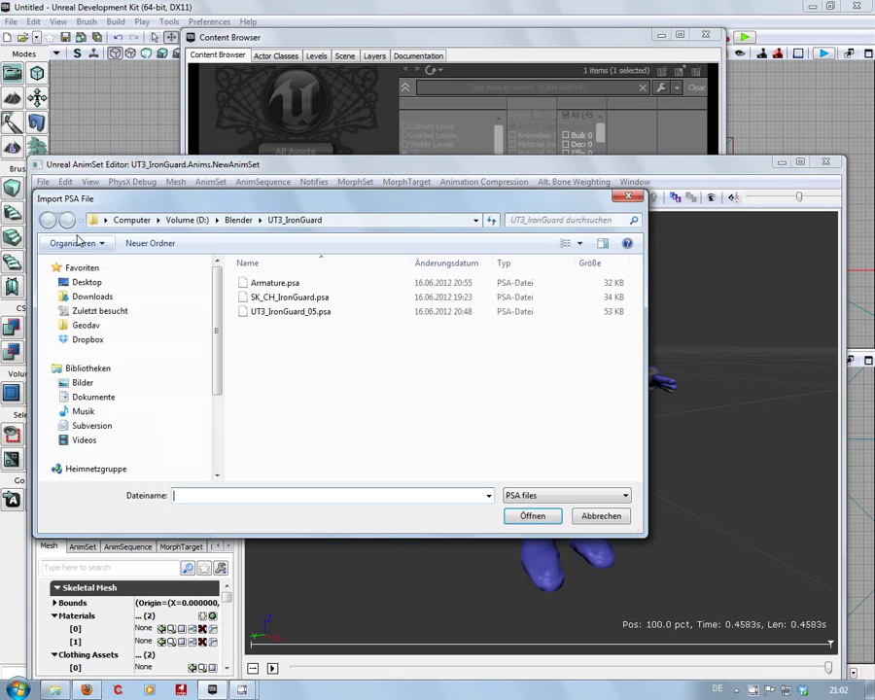
left_click(267, 313)
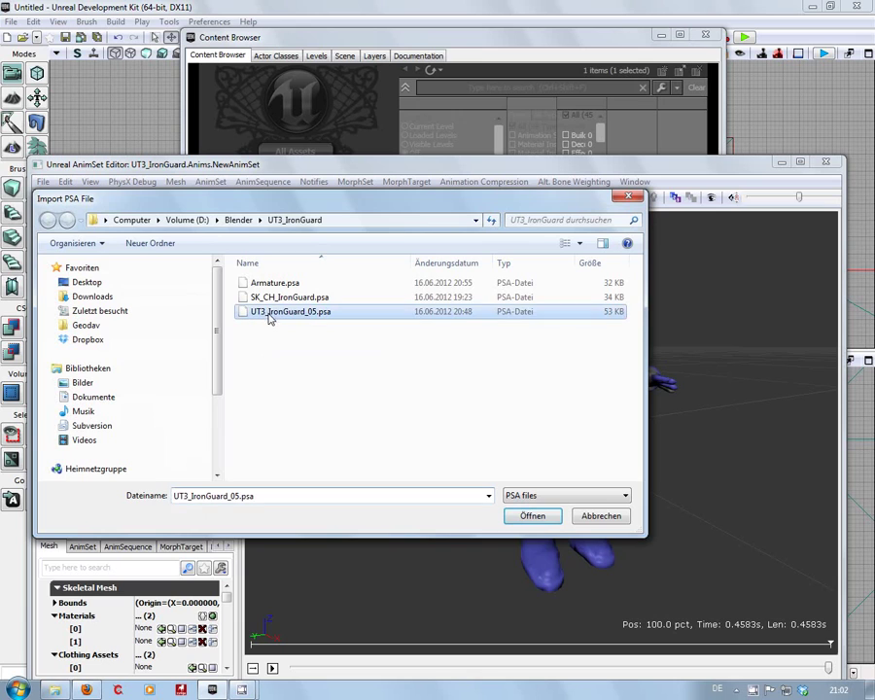
left_click(533, 517)
left_click(101, 339)
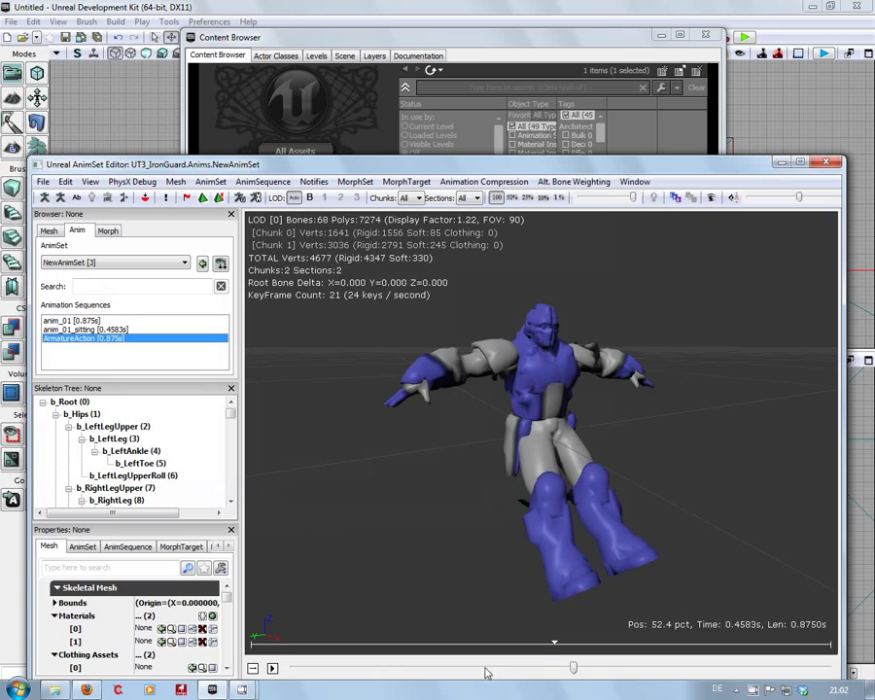
left_click_drag(573, 670, 288, 669)
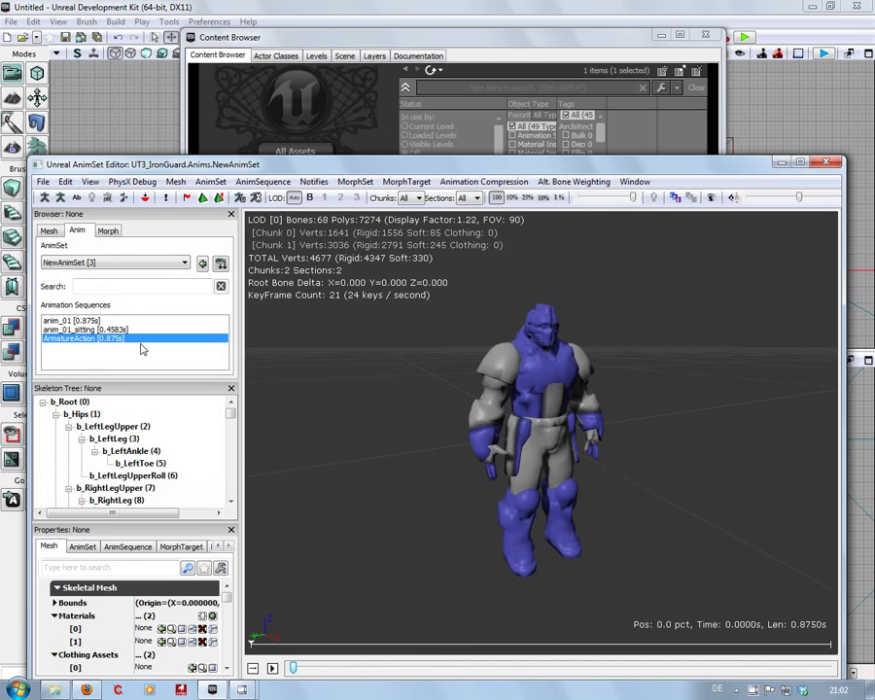
- Show anim_01_sitting on the mesh and orbit around the sitting character
left_click(86, 329)
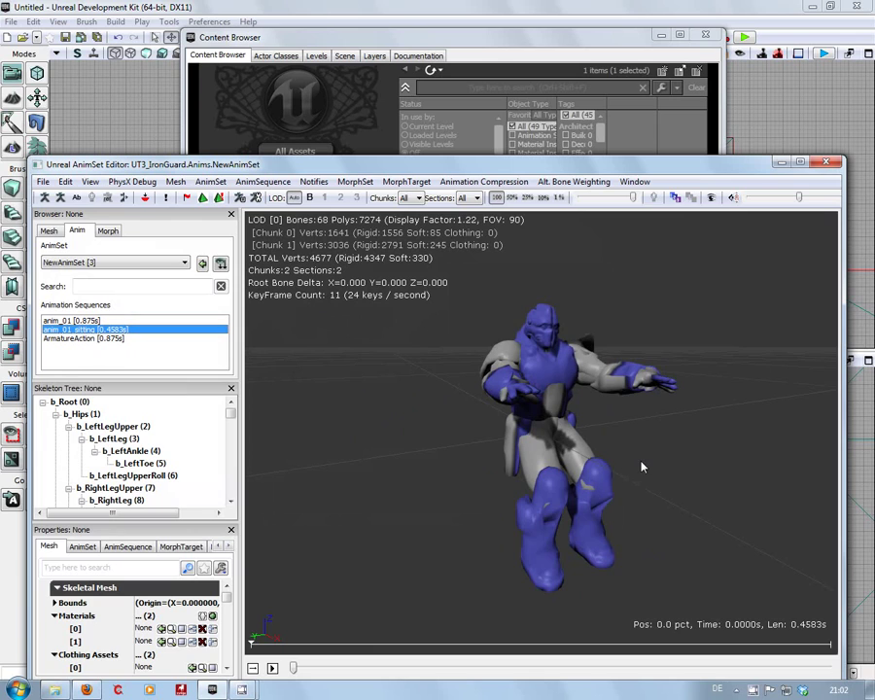
left_click_drag(644, 468, 354, 458)
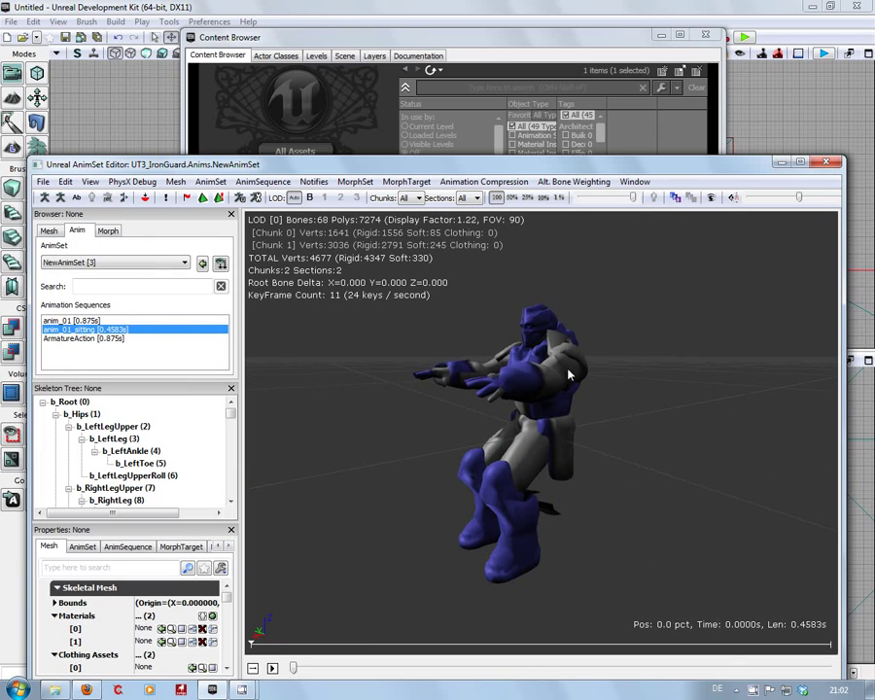
mouse_move(325, 536)
left_mouse_down()
mouse_move(658, 541)
mouse_move(317, 532)
left_mouse_up()
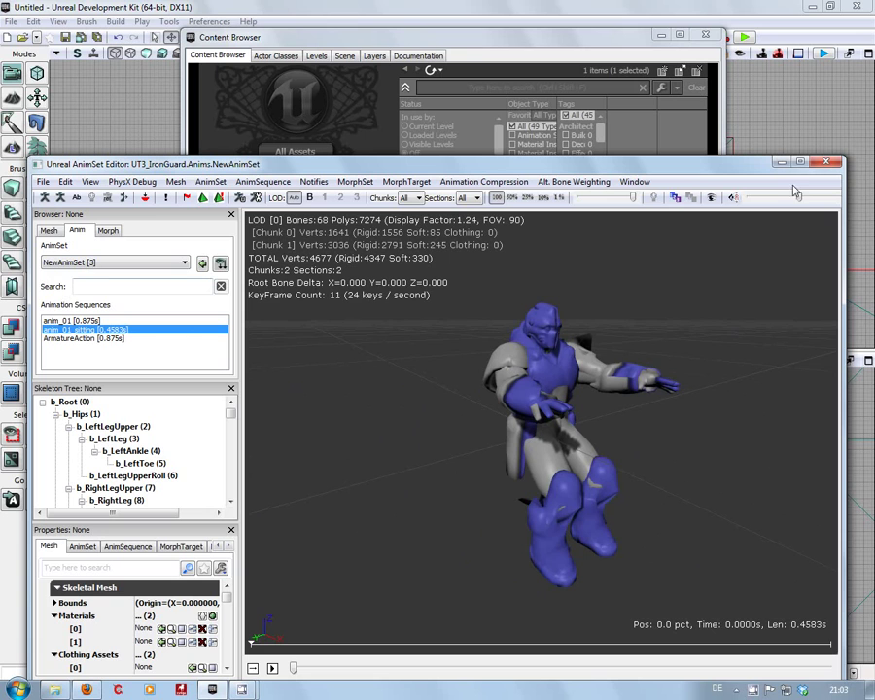
- Close the AnimSet Editor and save the UT3_IronGuard package, which now includes NewAnimSet
left_click(825, 168)
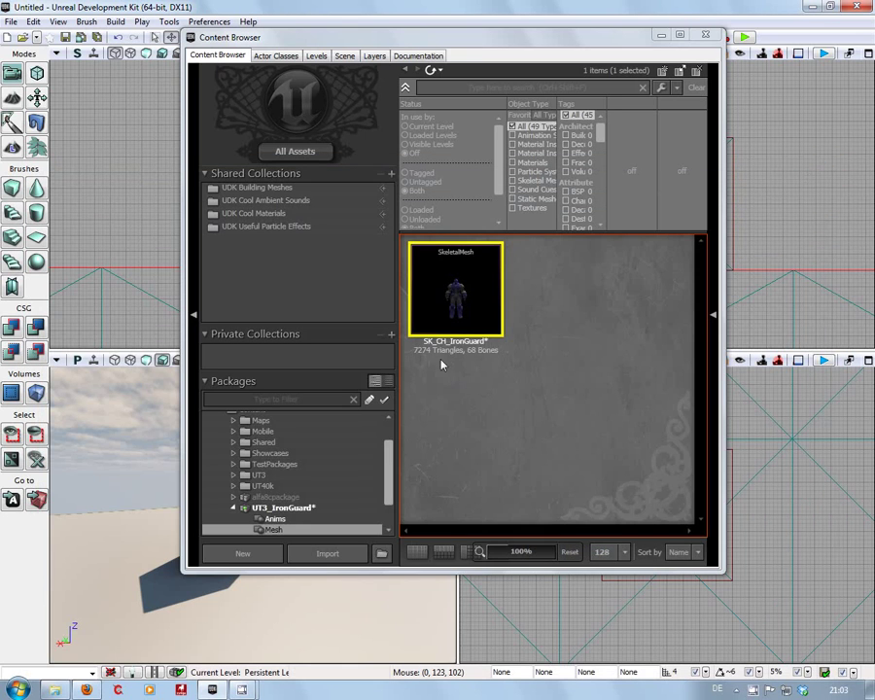
right_click(288, 509)
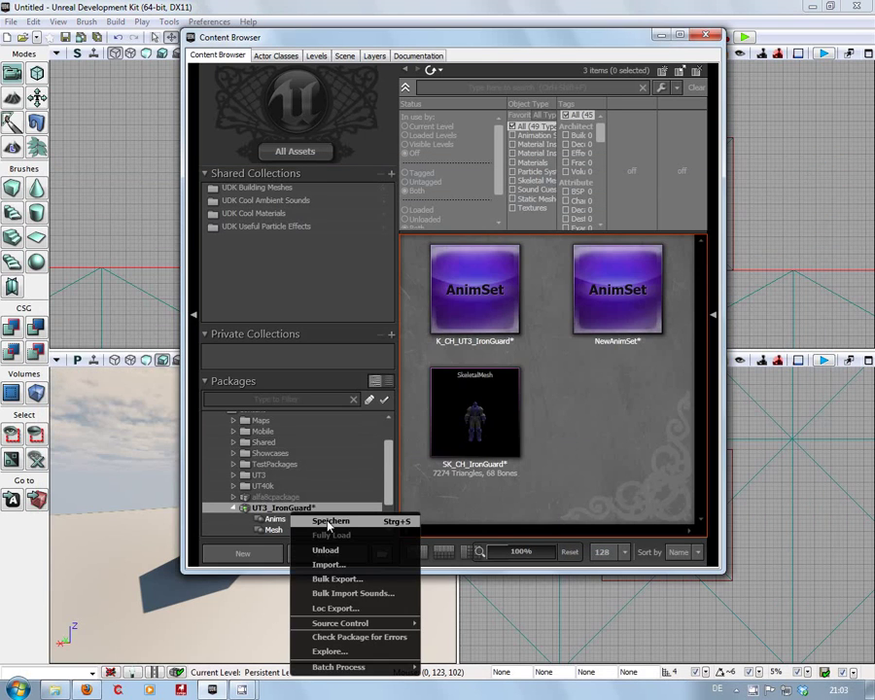
left_click(331, 521)
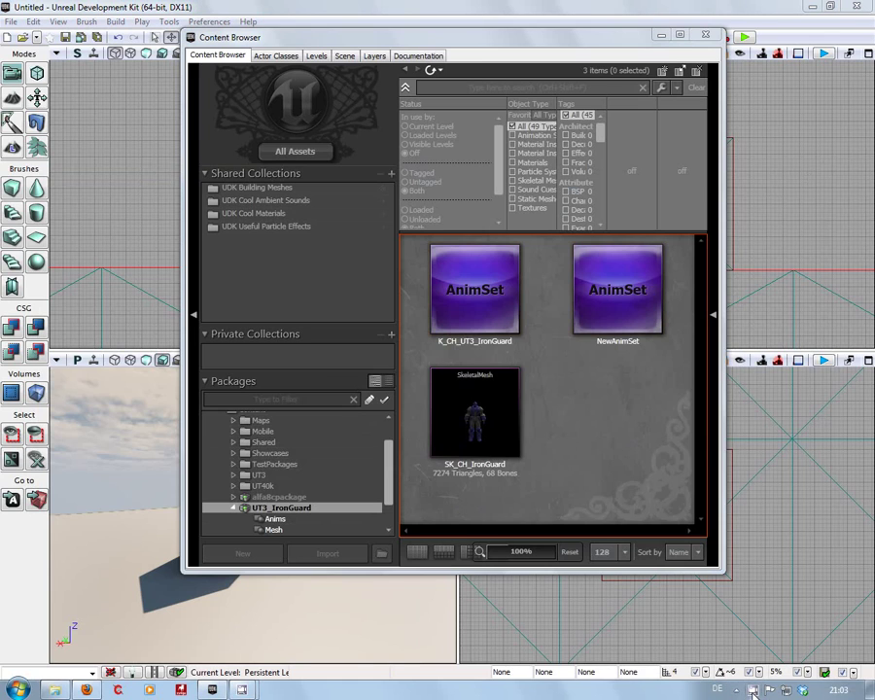
left_click(754, 692)
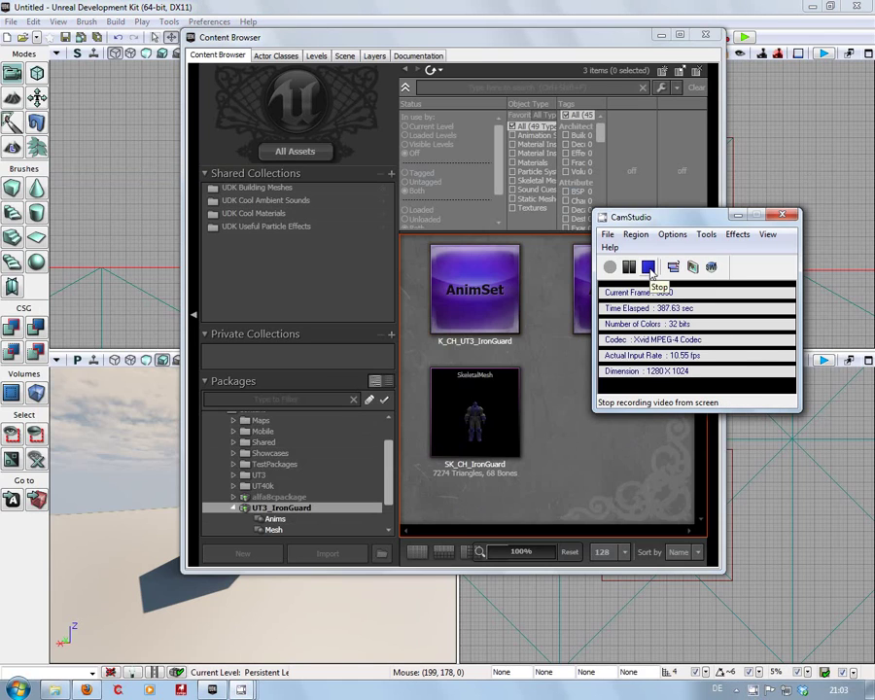